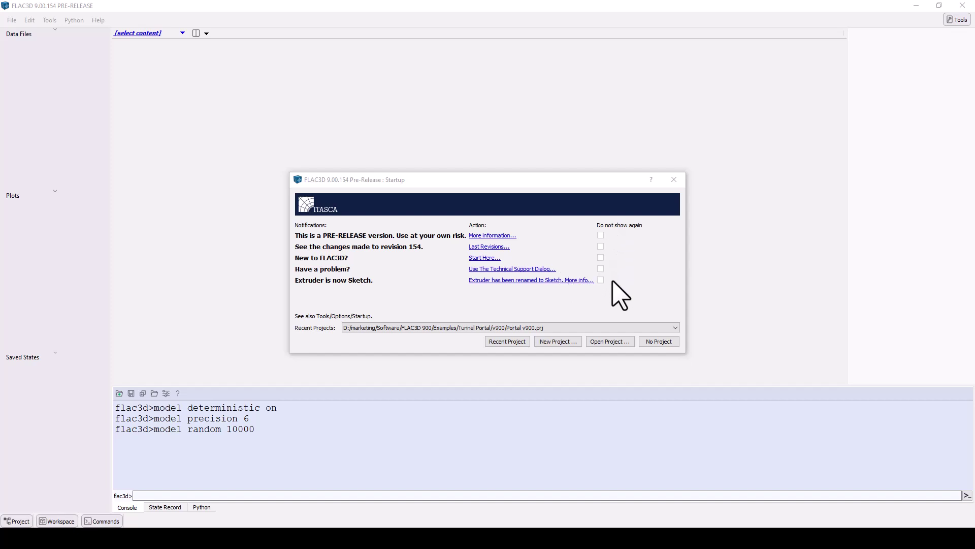
Skip the recent projects list, start with No Project, and show the pane's content choices
{"action": "left_click", "coordinate": [674, 328]}
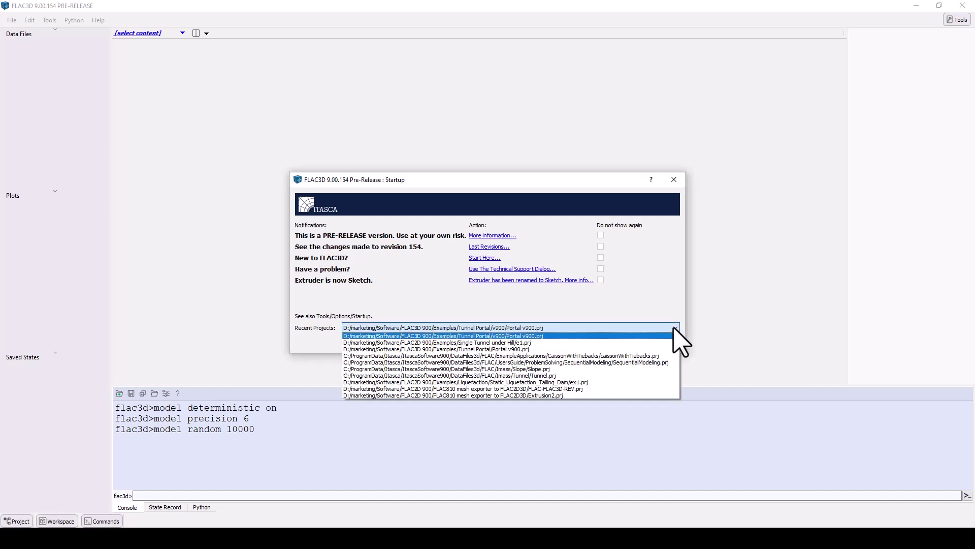
{"action": "left_click", "coordinate": [675, 328]}
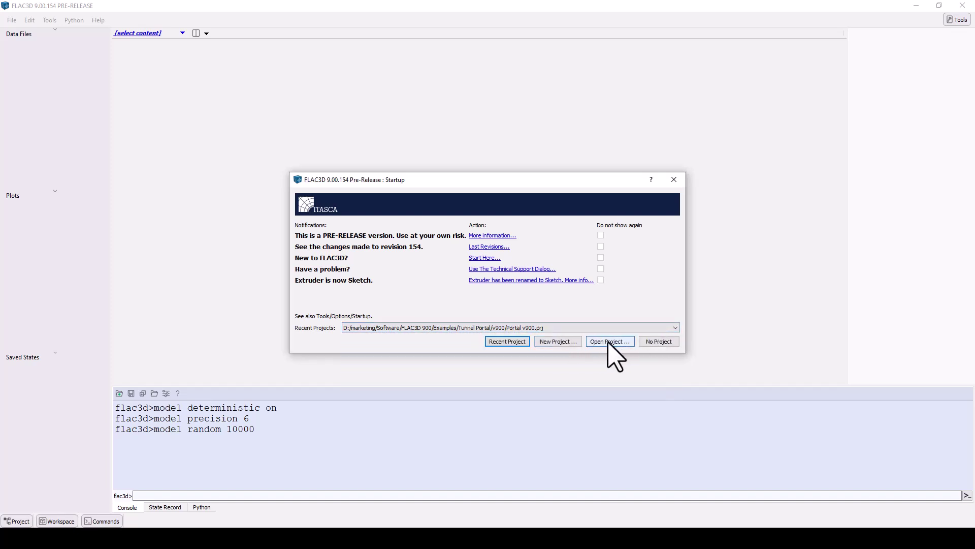
{"action": "left_click", "coordinate": [660, 341]}
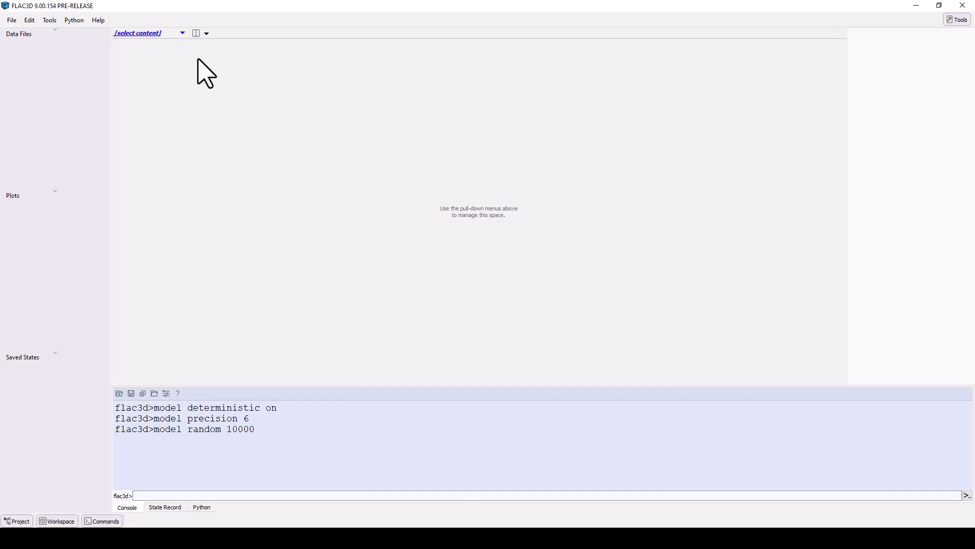
{"action": "left_click", "coordinate": [181, 34]}
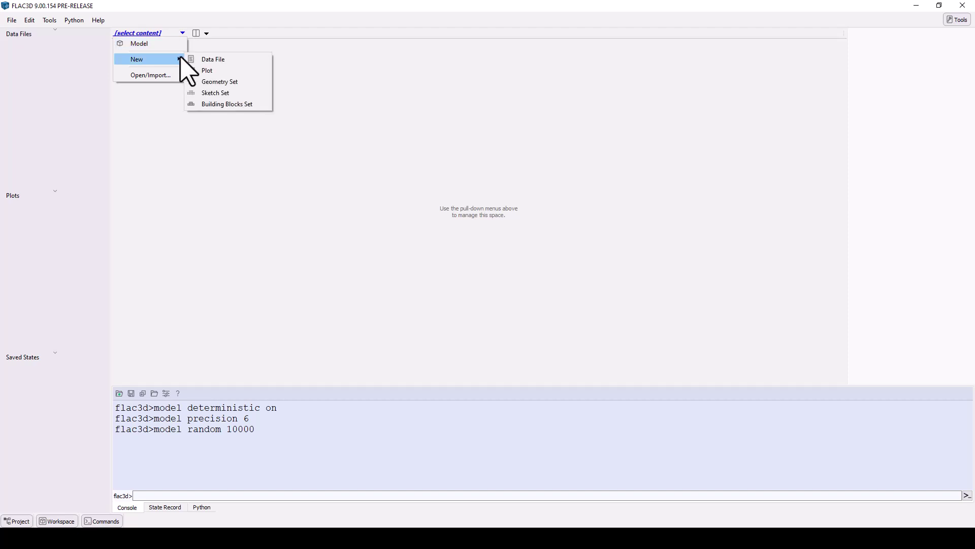
{"action": "mouse_move", "coordinate": [146, 60]}
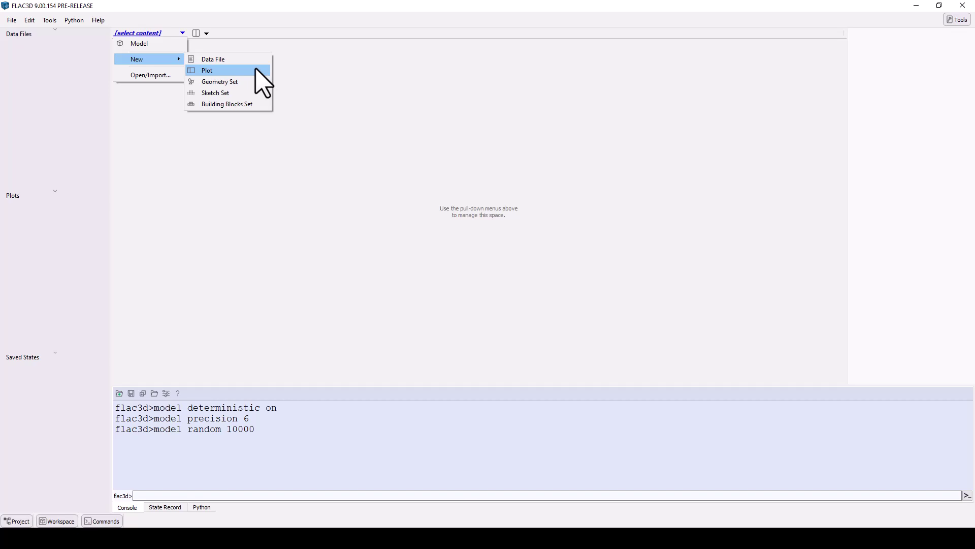
{"action": "left_click", "coordinate": [206, 34]}
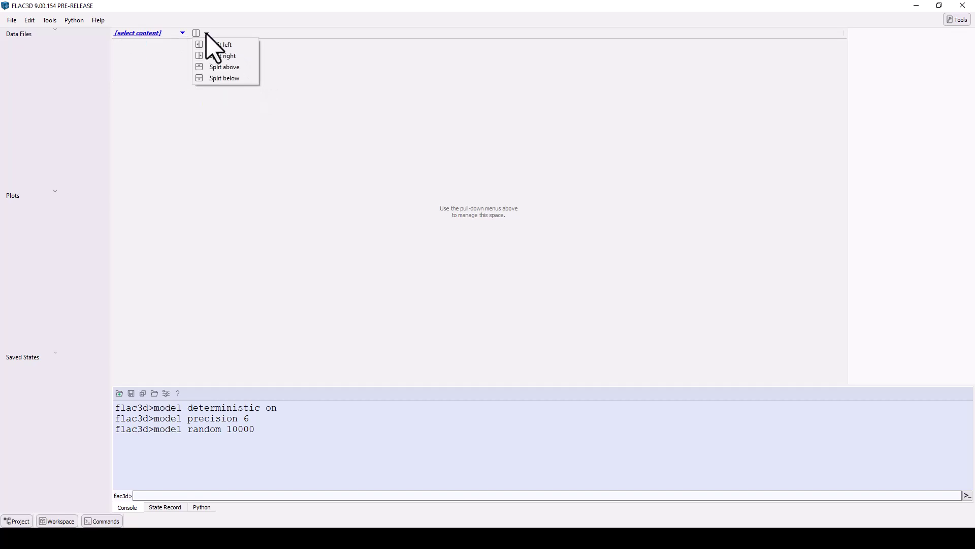
{"action": "left_click", "coordinate": [210, 45]}
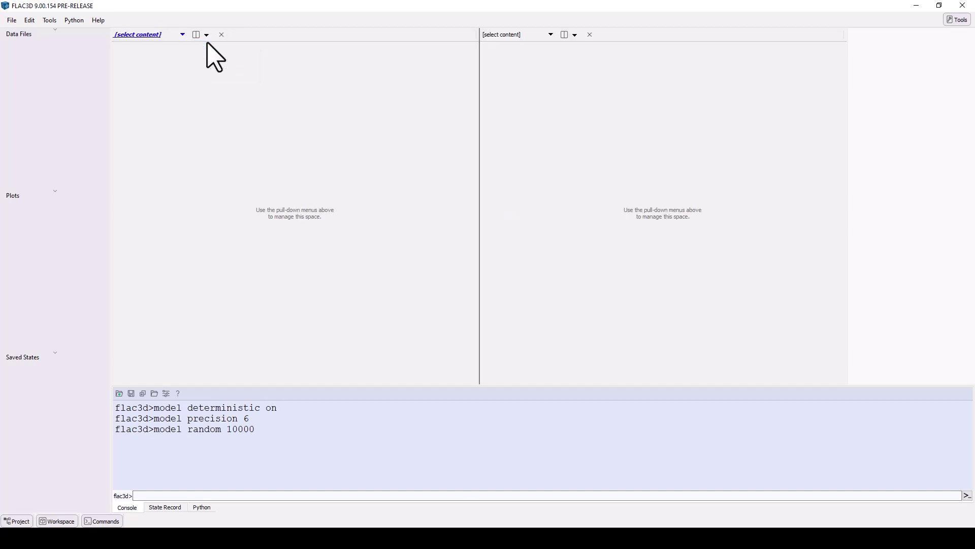
{"action": "left_click", "coordinate": [207, 34]}
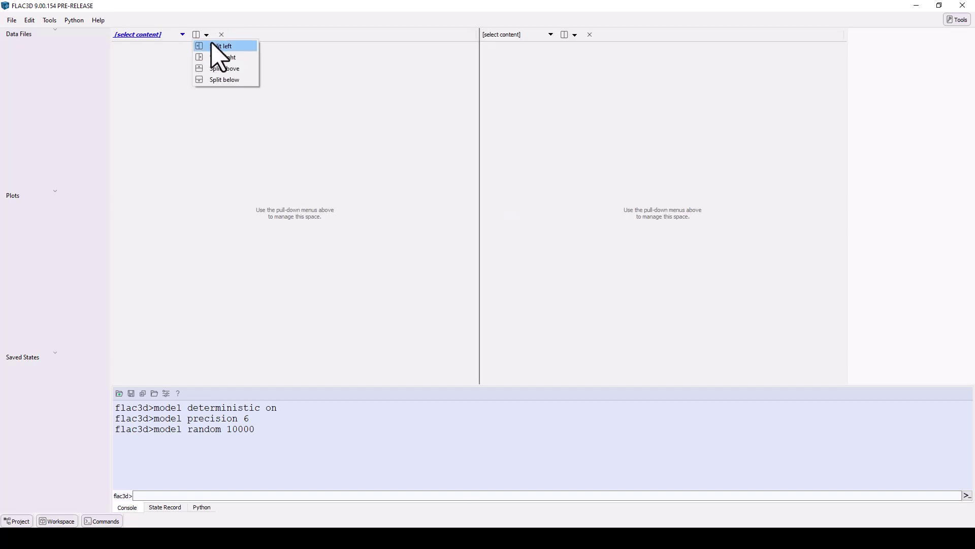
{"action": "left_click", "coordinate": [218, 79]}
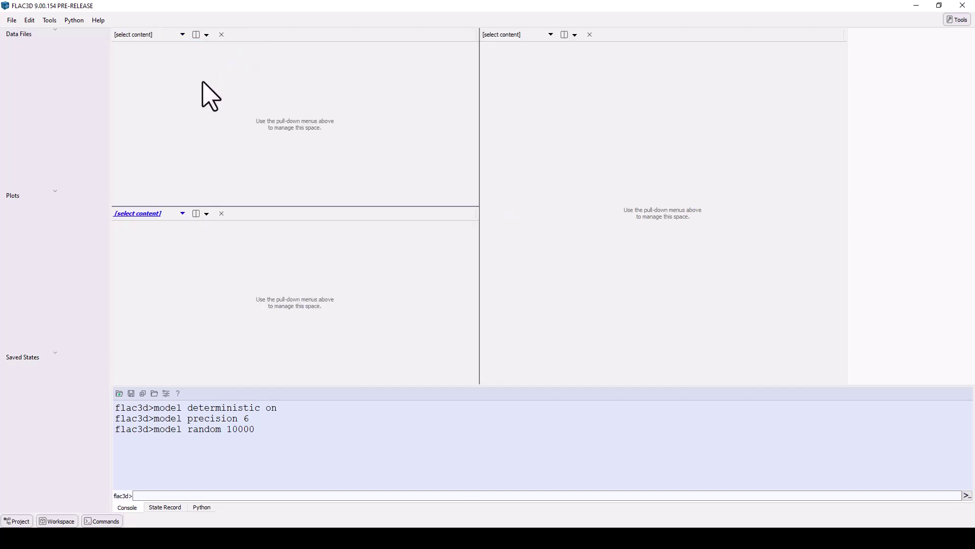
{"action": "left_click", "coordinate": [575, 35]}
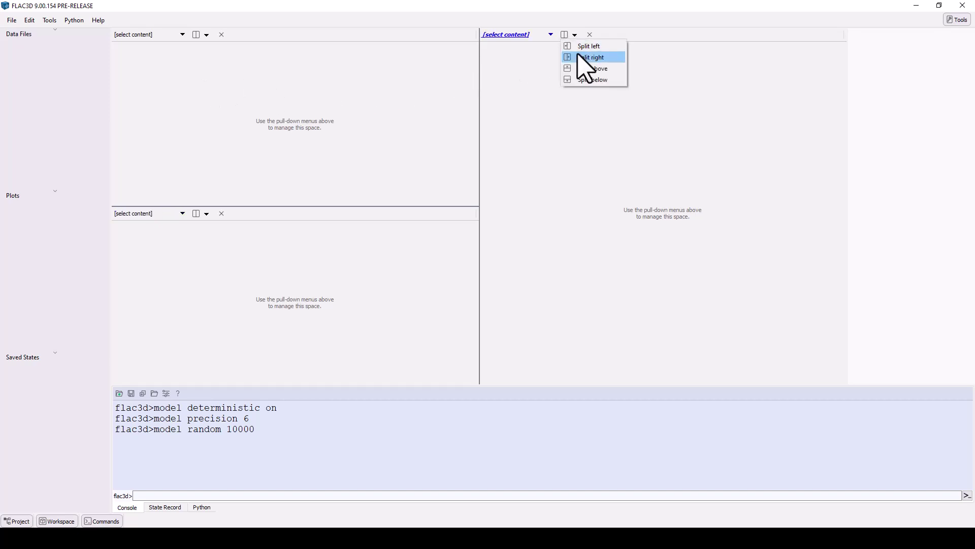
{"action": "left_click", "coordinate": [580, 57]}
{"action": "left_click", "coordinate": [574, 35]}
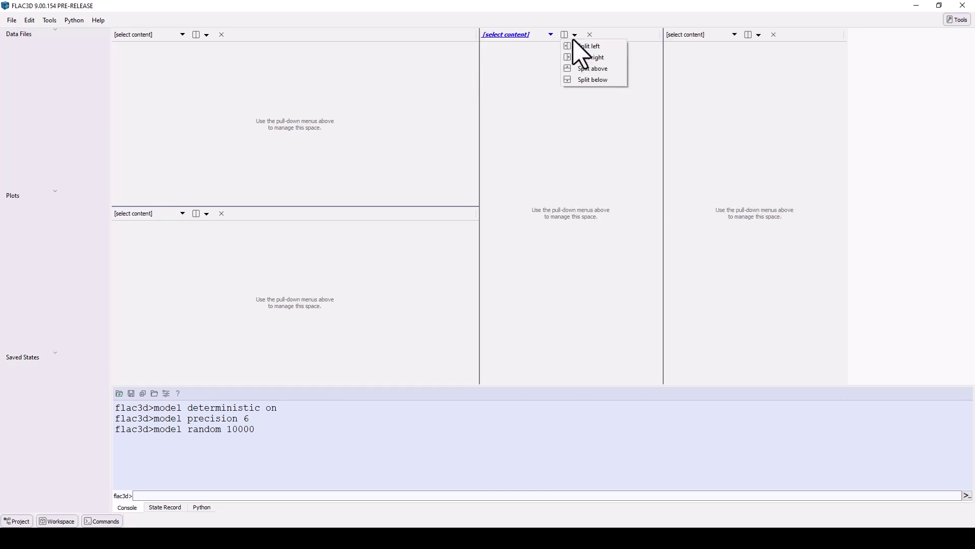
{"action": "left_click", "coordinate": [579, 79]}
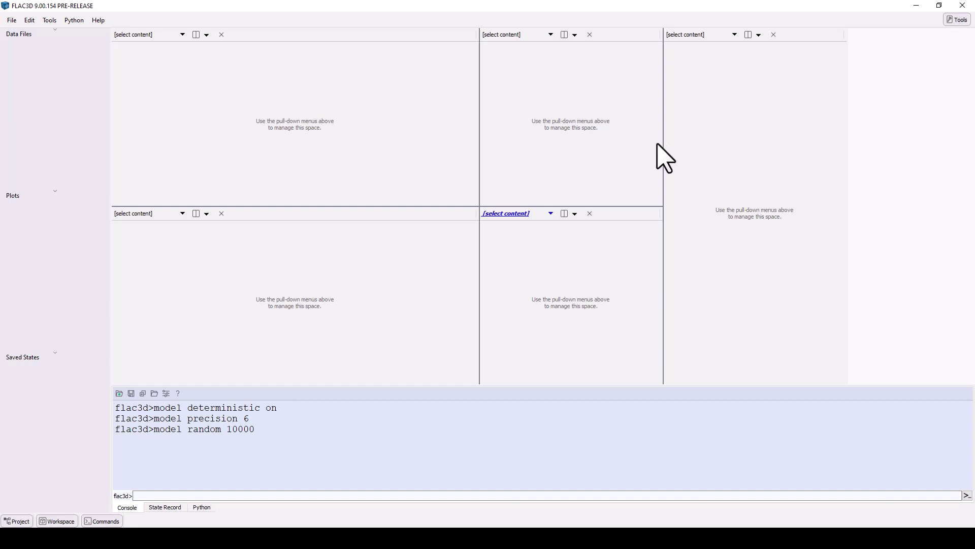
{"action": "left_click", "coordinate": [589, 214]}
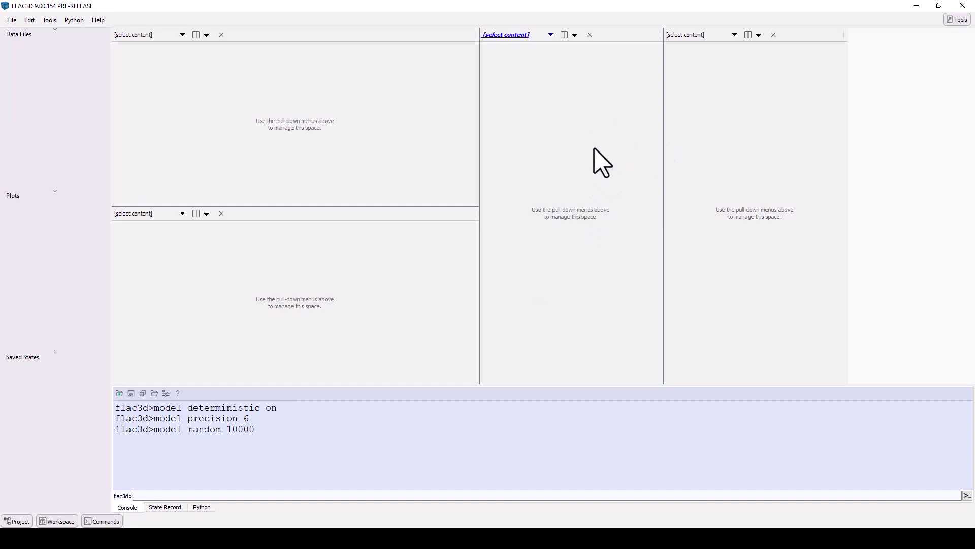
{"action": "left_click", "coordinate": [589, 34]}
{"action": "left_click", "coordinate": [590, 35]}
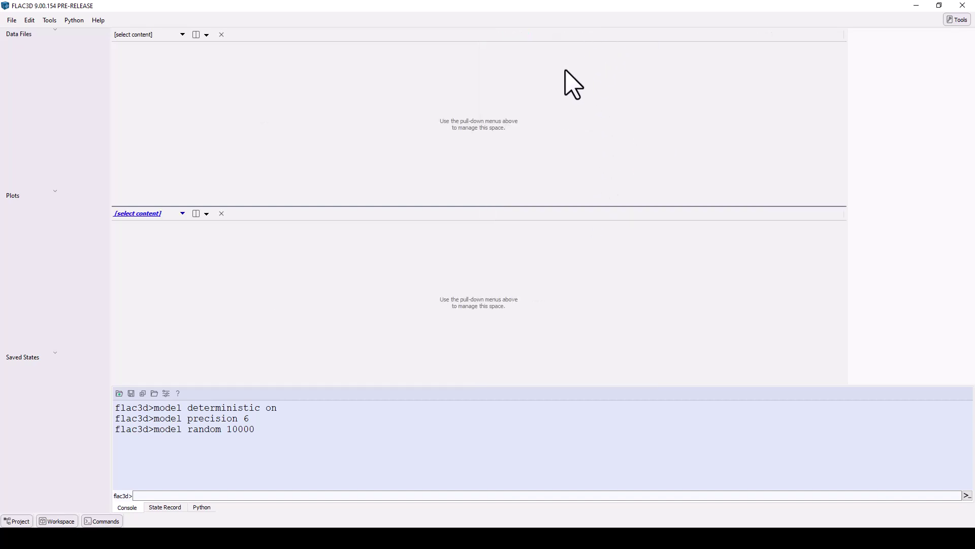
{"action": "left_click", "coordinate": [222, 213]}
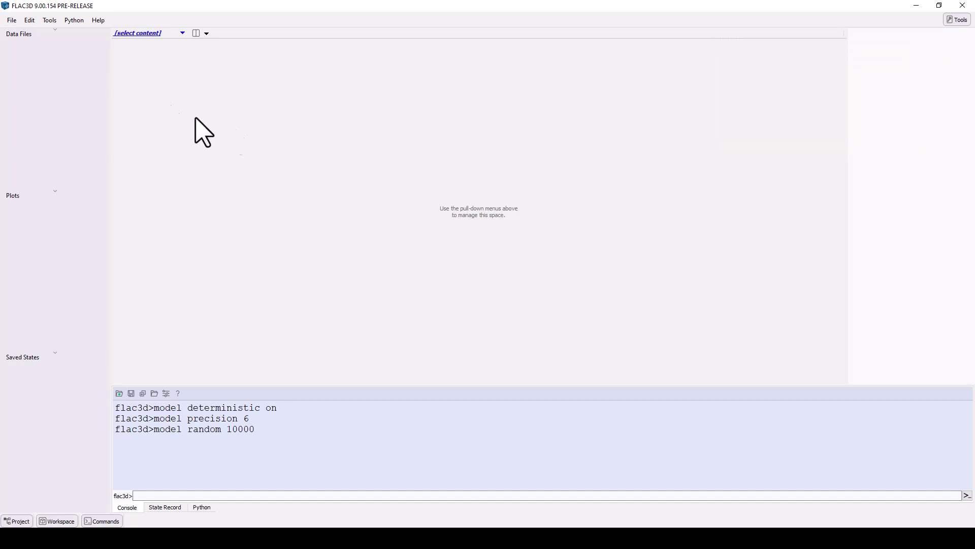
Open Contextual Help from the Help menu and launch its home page in the browser
{"action": "left_click", "coordinate": [99, 21]}
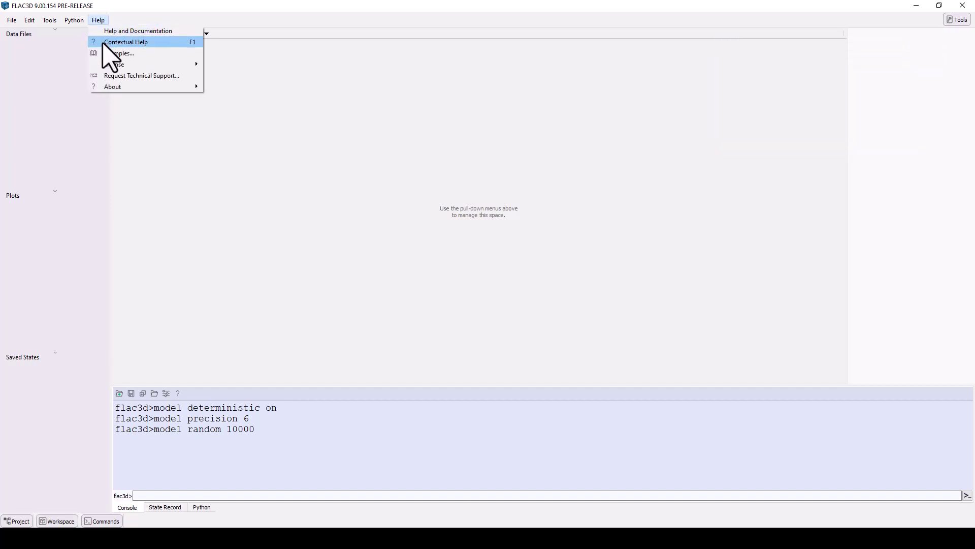
{"action": "left_click", "coordinate": [109, 33]}
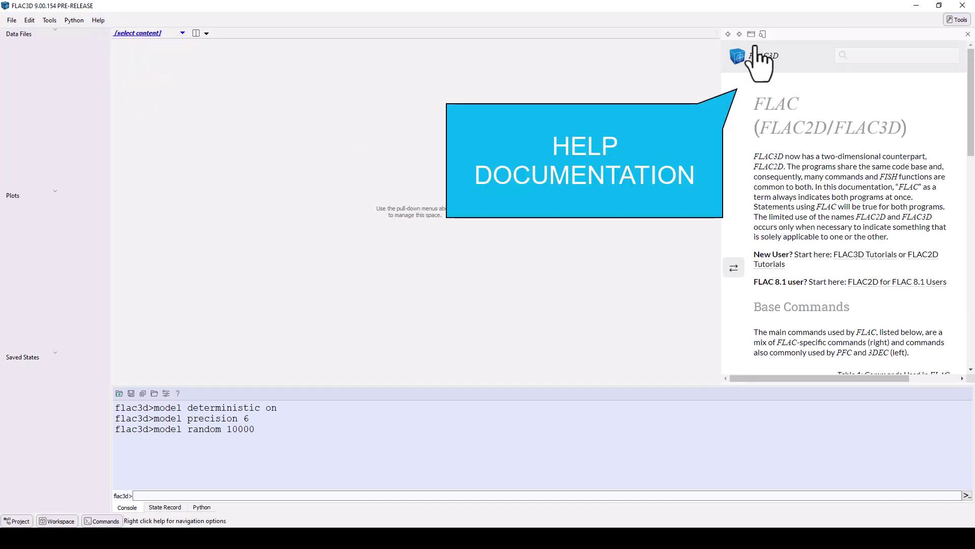
{"action": "left_click", "coordinate": [751, 33]}
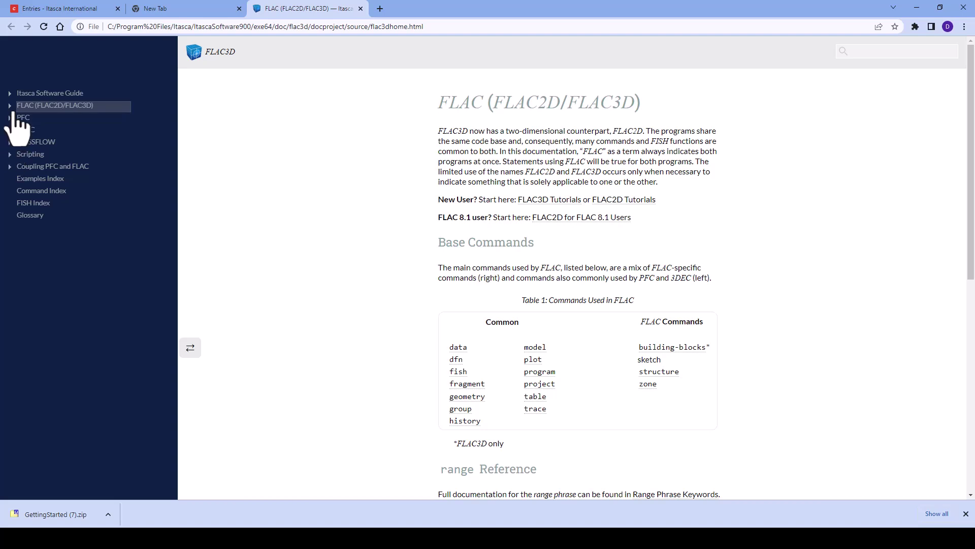
Expand FLAC (FLAC2D/FLAC3D) > FLAC3D Examples > Tutorials in the help sidebar
{"action": "left_click", "coordinate": [11, 106]}
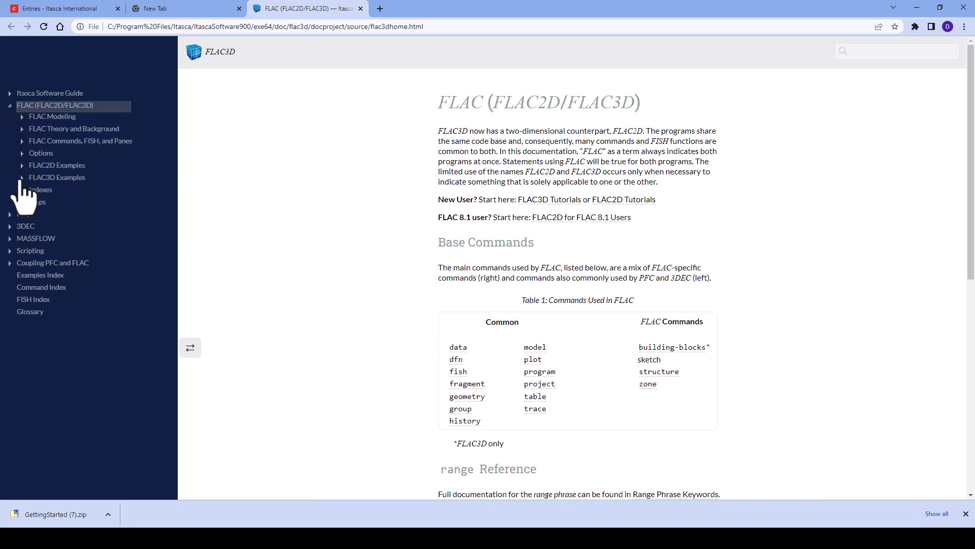
{"action": "left_click", "coordinate": [21, 177]}
{"action": "left_click", "coordinate": [34, 188]}
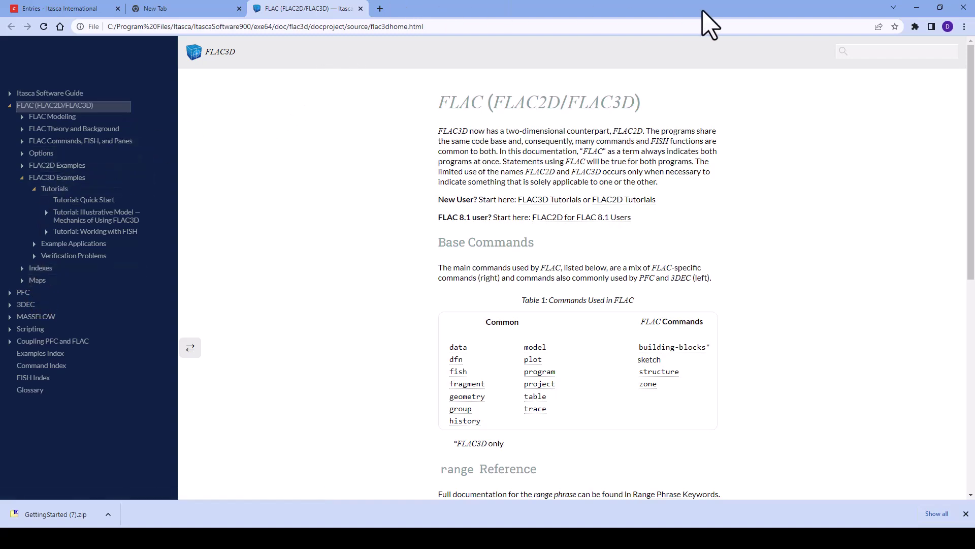
Back in FLAC3D, close the help panel and toggle the Project, Workspace and Commands panes off and on
{"action": "left_click", "coordinate": [962, 7]}
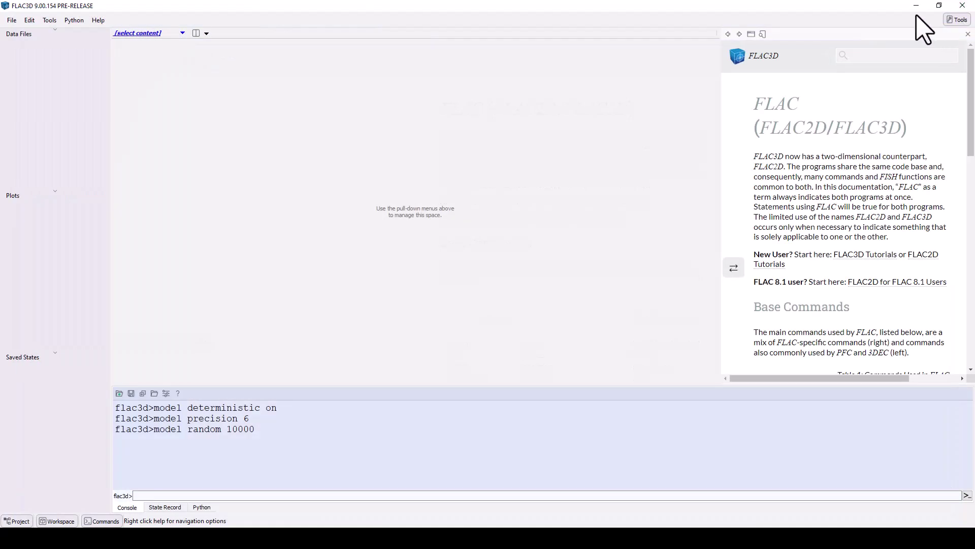
{"action": "left_click", "coordinate": [968, 34]}
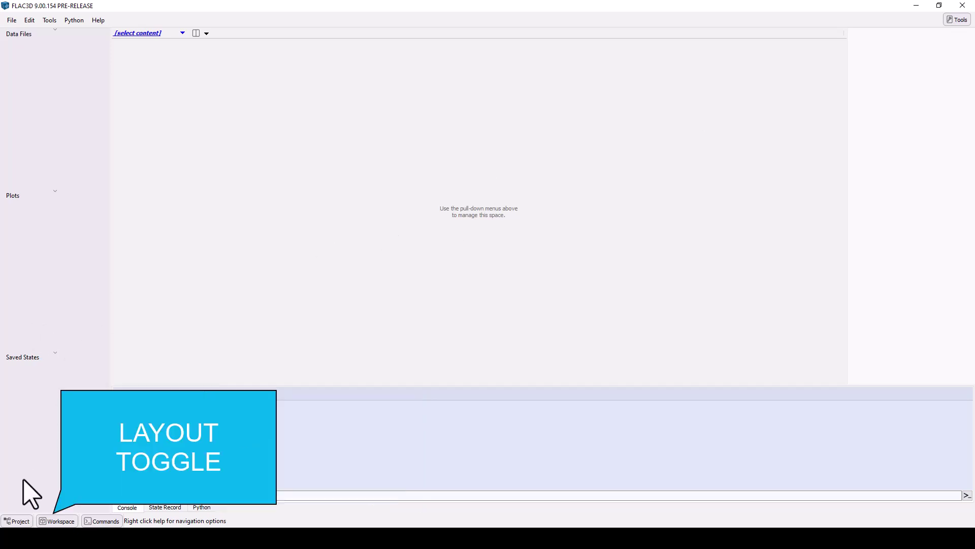
{"action": "left_click", "coordinate": [19, 521]}
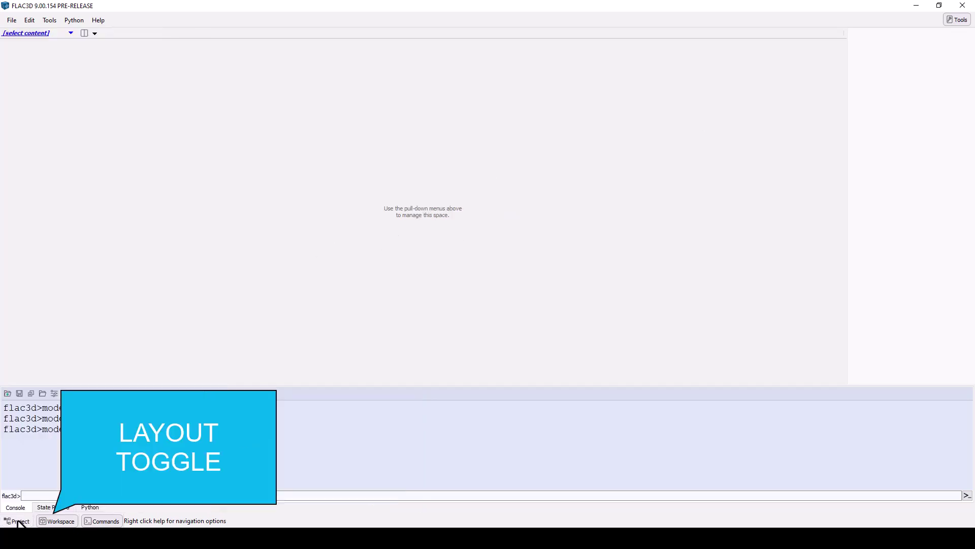
{"action": "left_click", "coordinate": [61, 521]}
{"action": "left_click", "coordinate": [105, 522]}
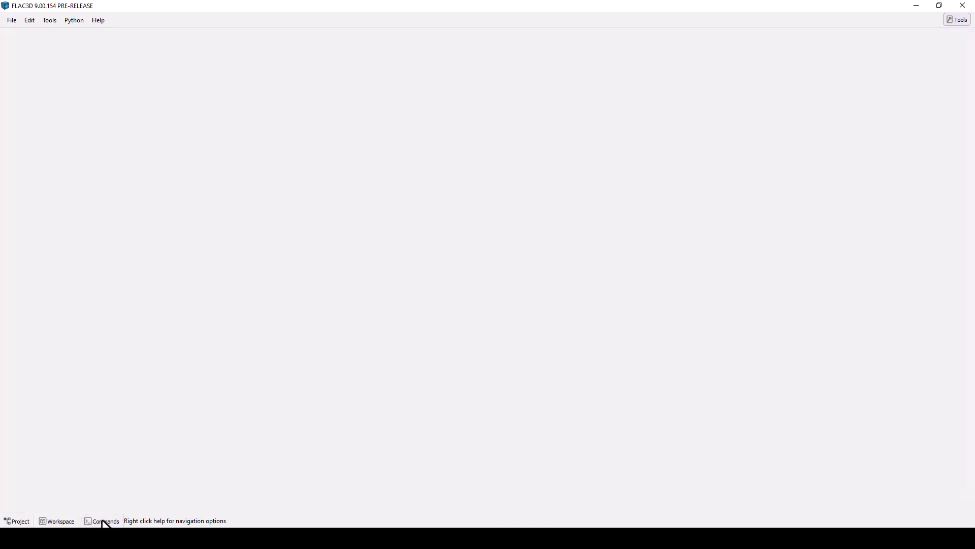
{"action": "left_click", "coordinate": [104, 522]}
{"action": "left_click", "coordinate": [60, 521]}
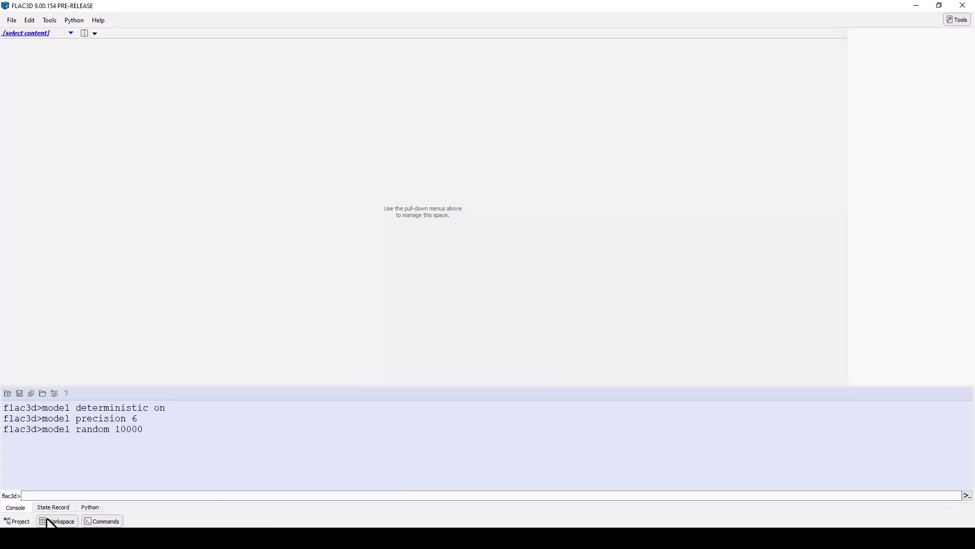
{"action": "left_click", "coordinate": [19, 522]}
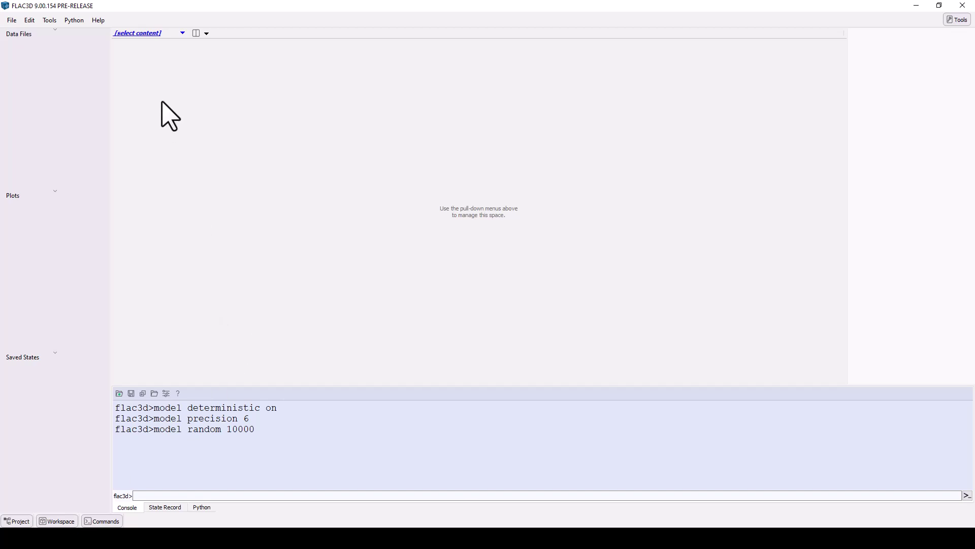
Open EmbankmentLoad.prj from FLAC > ExampleApplications in the bundled Examples browser
{"action": "left_click", "coordinate": [98, 21]}
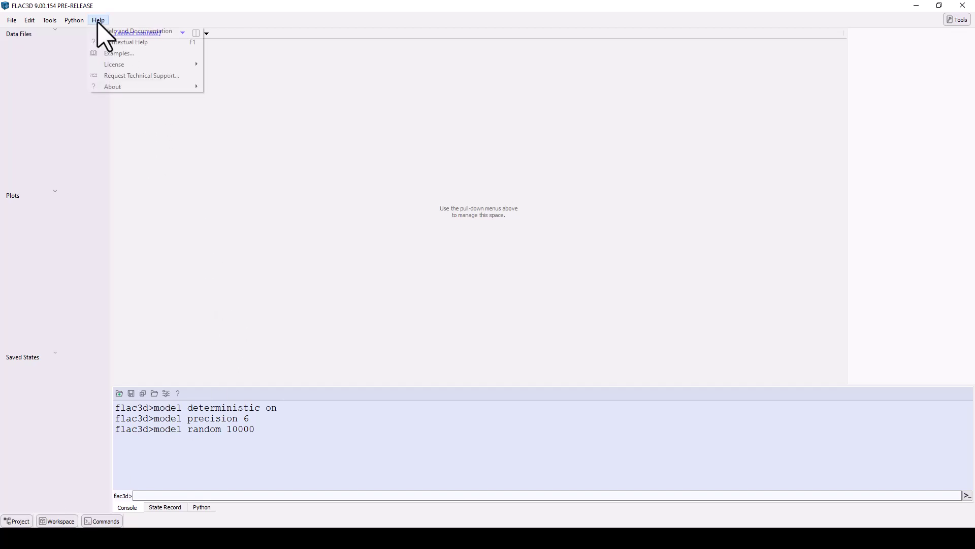
{"action": "left_click", "coordinate": [139, 53]}
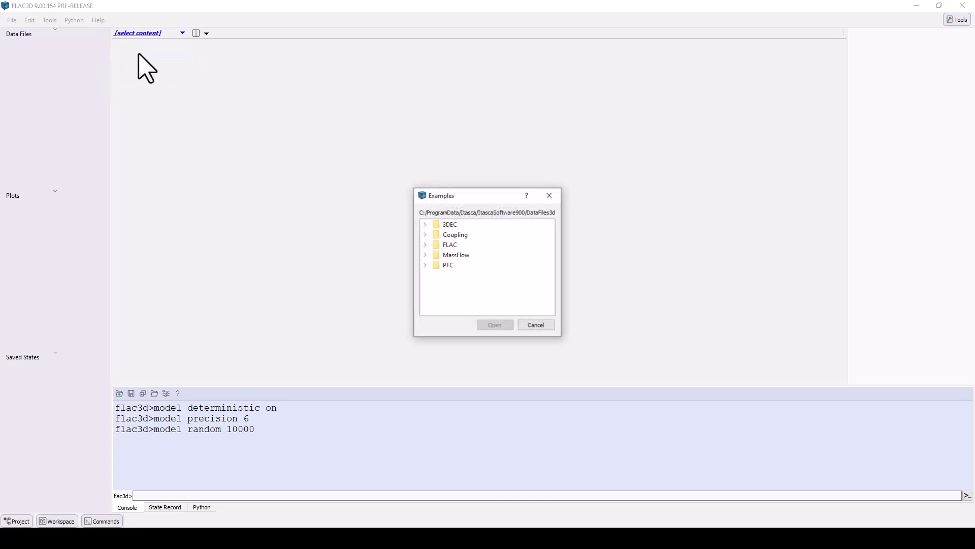
{"action": "left_click", "coordinate": [425, 245]}
{"action": "scroll", "coordinate": [435, 286], "scroll_direction": "down", "scroll_amount": 1}
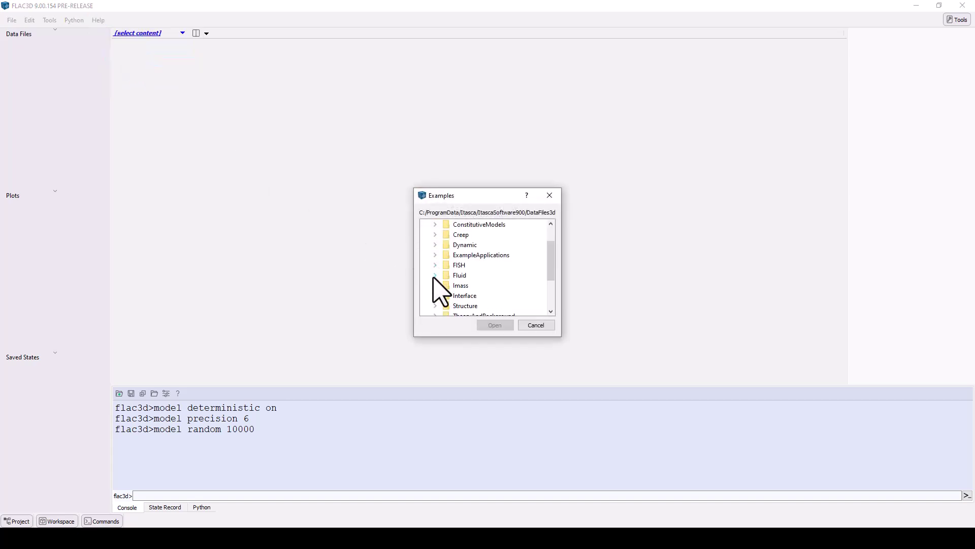
{"action": "left_click", "coordinate": [435, 255]}
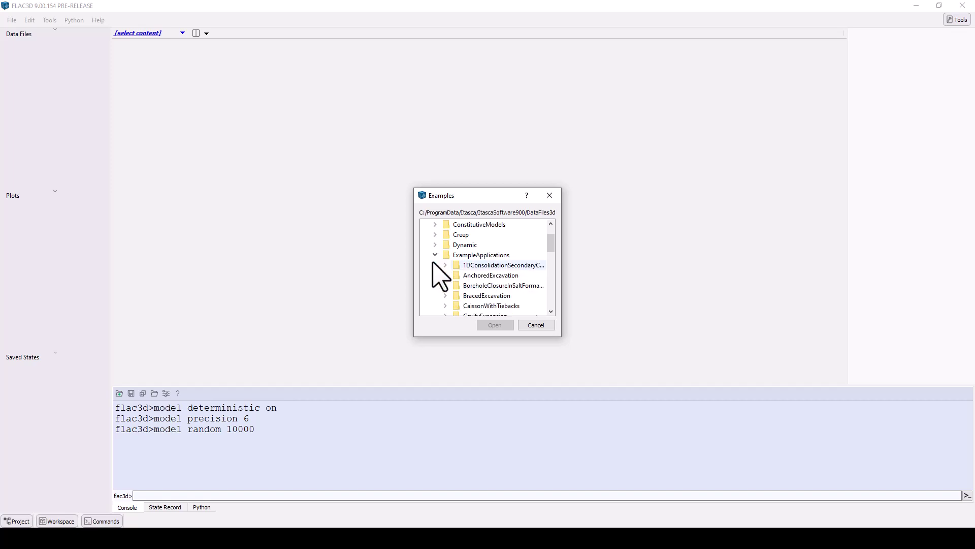
{"action": "scroll", "coordinate": [435, 263], "scroll_direction": "down", "scroll_amount": 1}
{"action": "scroll", "coordinate": [432, 263], "scroll_direction": "down", "scroll_amount": 1}
{"action": "left_click", "coordinate": [445, 275]}
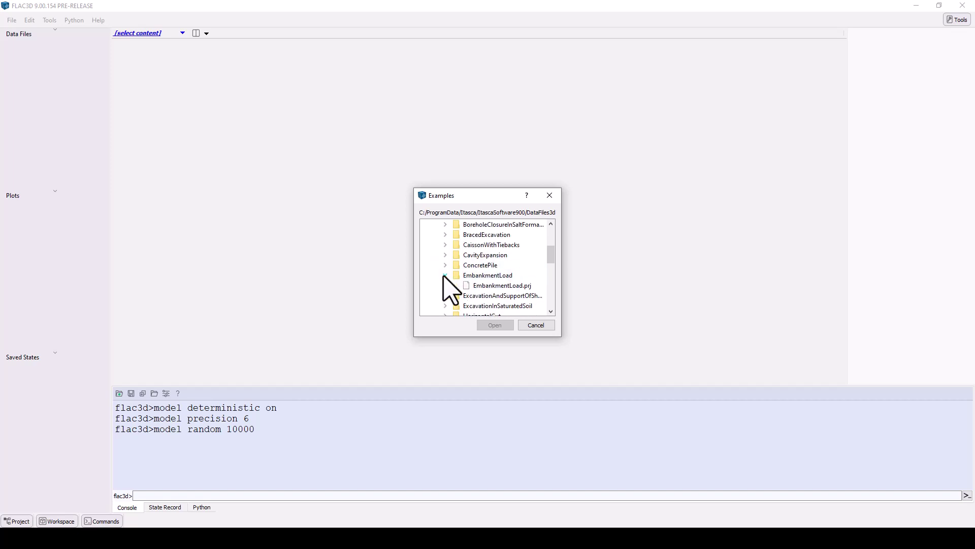
{"action": "double_click", "coordinate": [501, 286]}
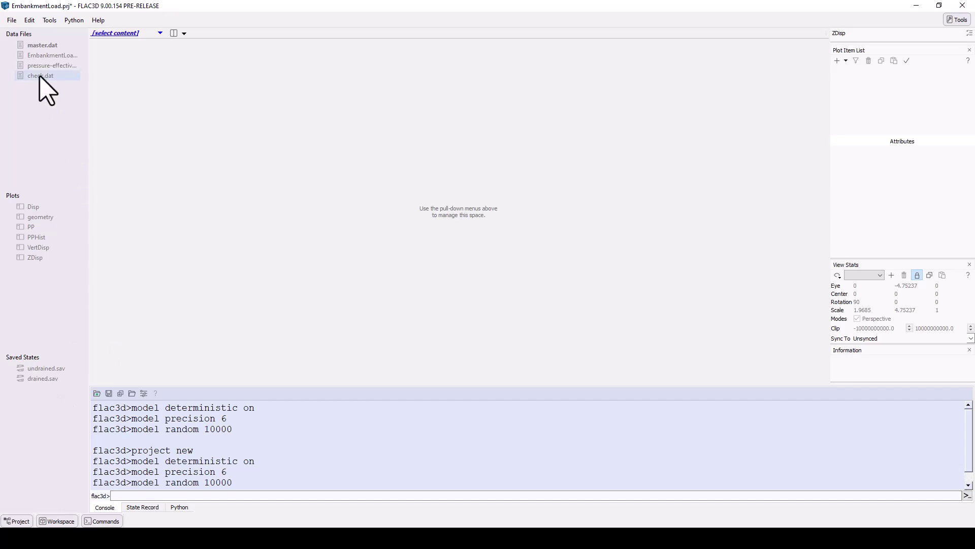
Preview context menus for the data file, geometry plot and undrained state, then list pane content
{"action": "right_click", "coordinate": [41, 56]}
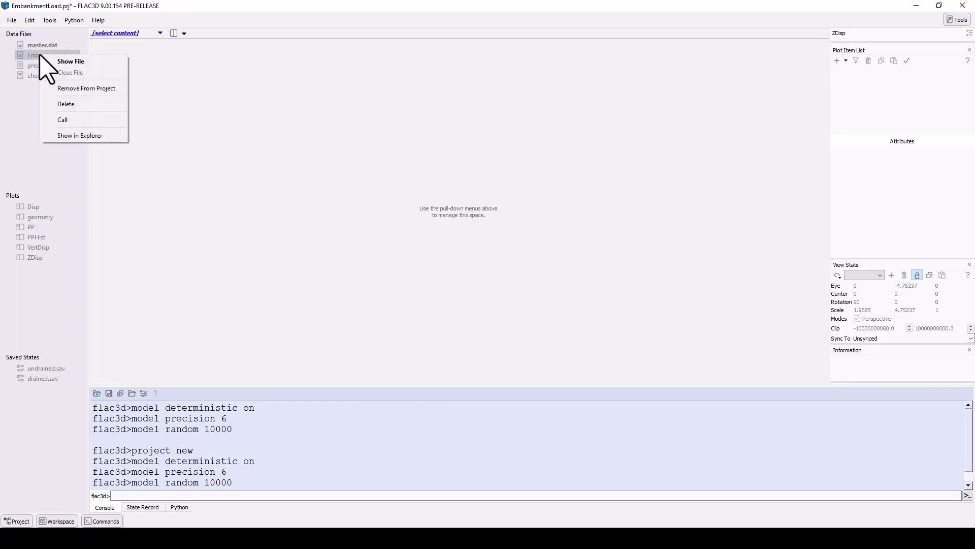
{"action": "right_click", "coordinate": [29, 217]}
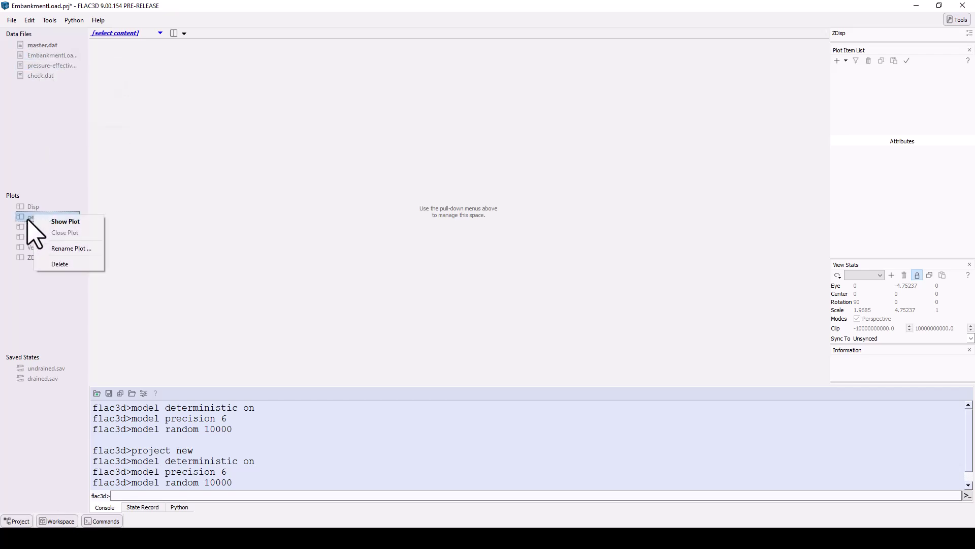
{"action": "right_click", "coordinate": [47, 374]}
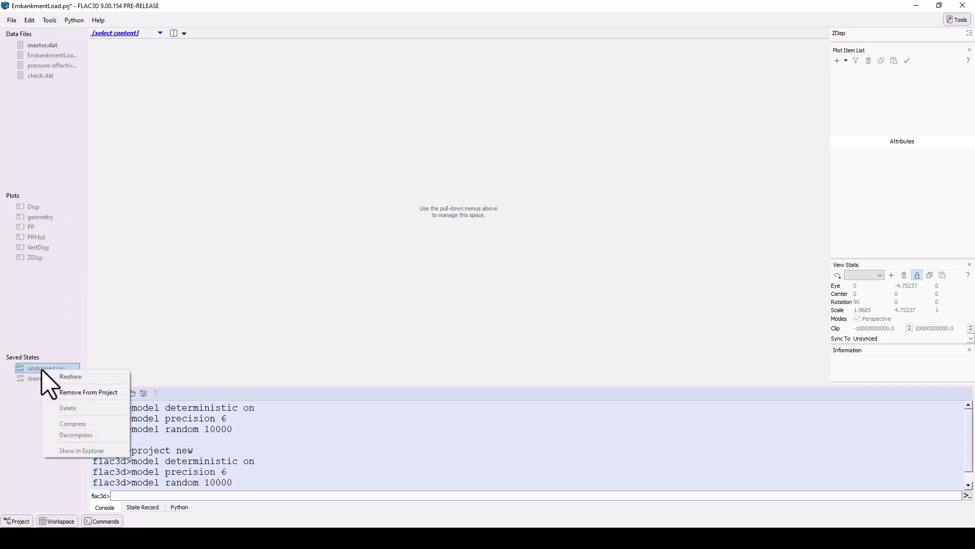
{"action": "left_click", "coordinate": [139, 290]}
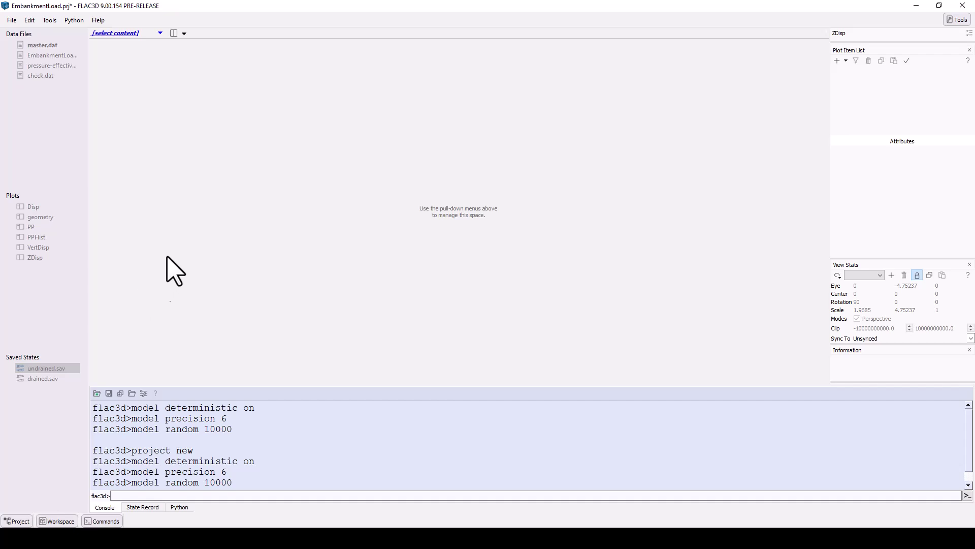
{"action": "left_click", "coordinate": [160, 33]}
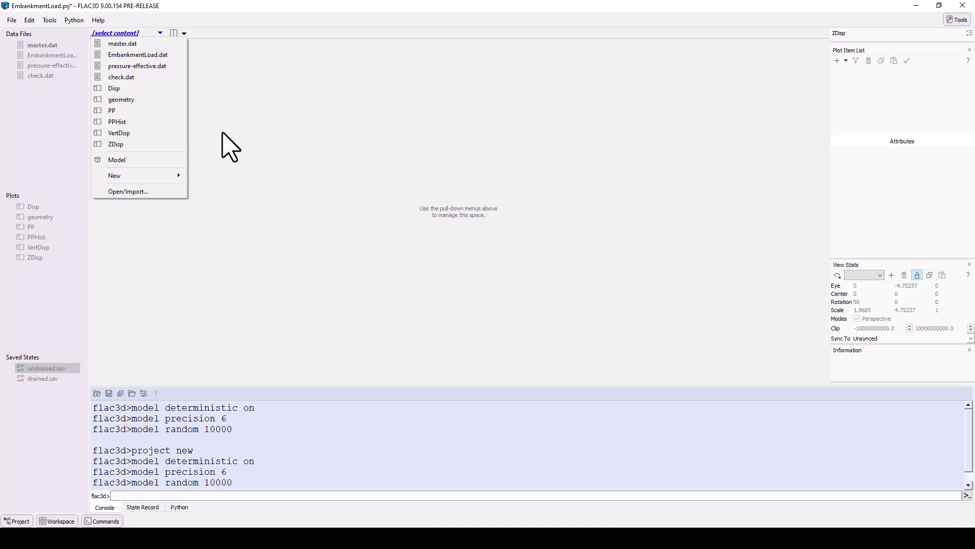
Show master.dat in the view from the content dropdown
{"action": "left_click", "coordinate": [157, 44]}
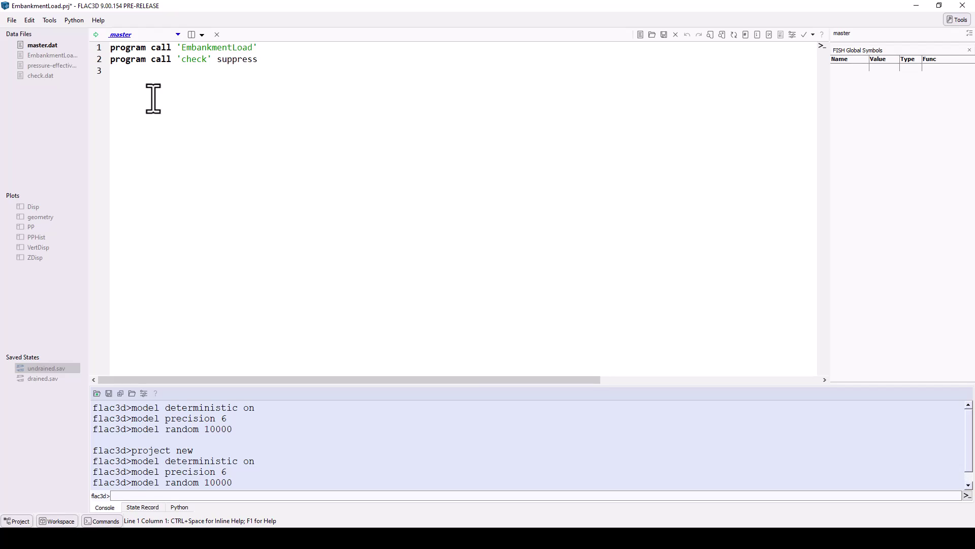
Execute master.dat to solve the model, then display the EmbankmentLoad data file
{"action": "left_click", "coordinate": [96, 34]}
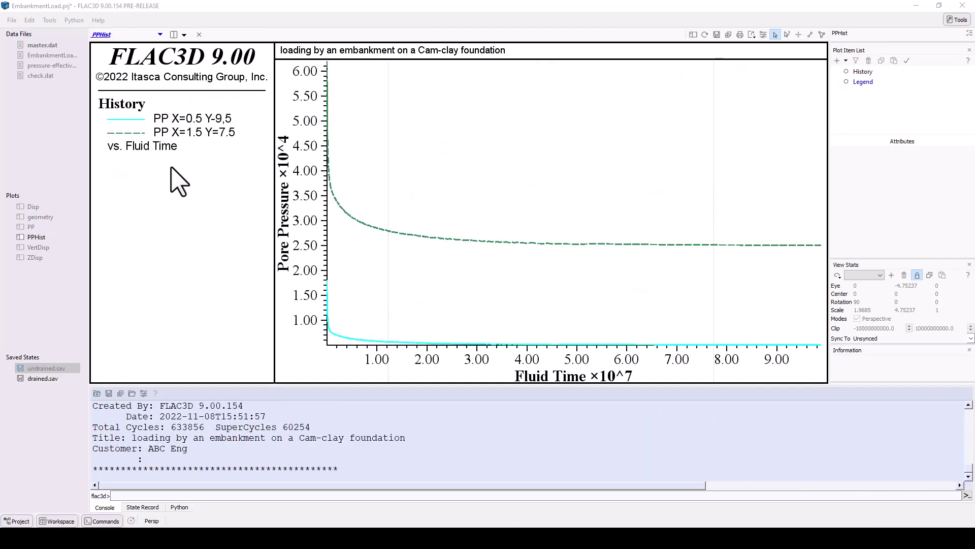
{"action": "left_click", "coordinate": [160, 35]}
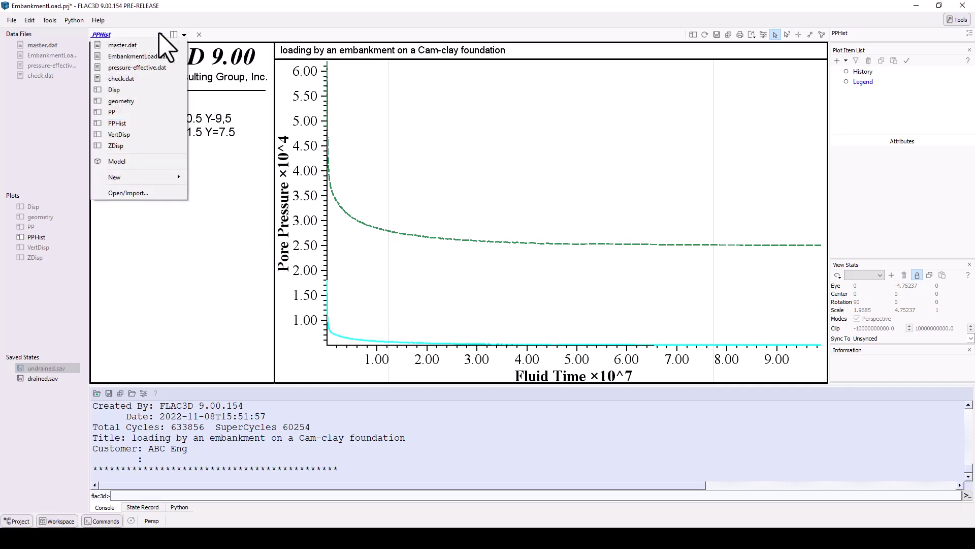
{"action": "left_click", "coordinate": [162, 55]}
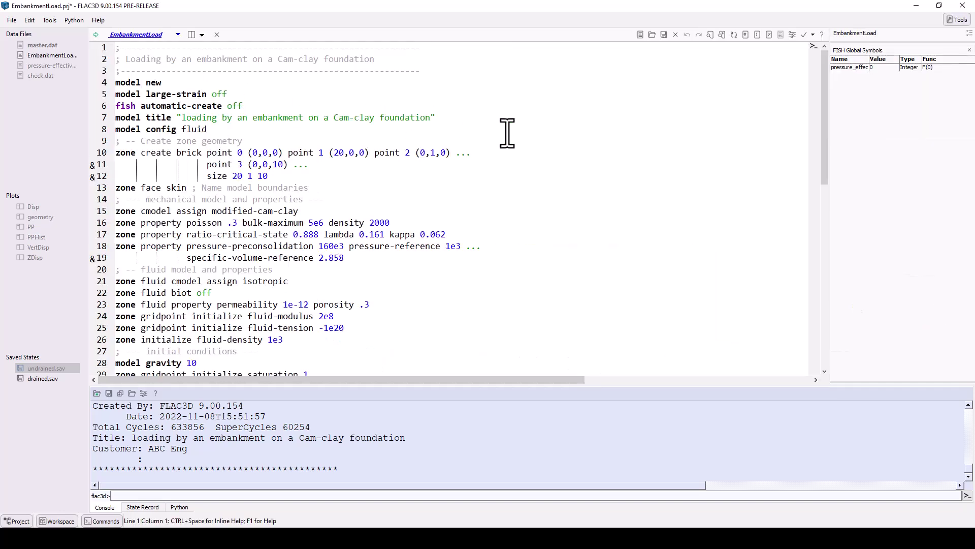
{"action": "scroll", "coordinate": [680, 157], "scroll_direction": "down", "scroll_amount": 1}
{"action": "scroll", "coordinate": [681, 158], "scroll_direction": "down", "scroll_amount": 3}
{"action": "scroll", "coordinate": [680, 157], "scroll_direction": "down", "scroll_amount": 2}
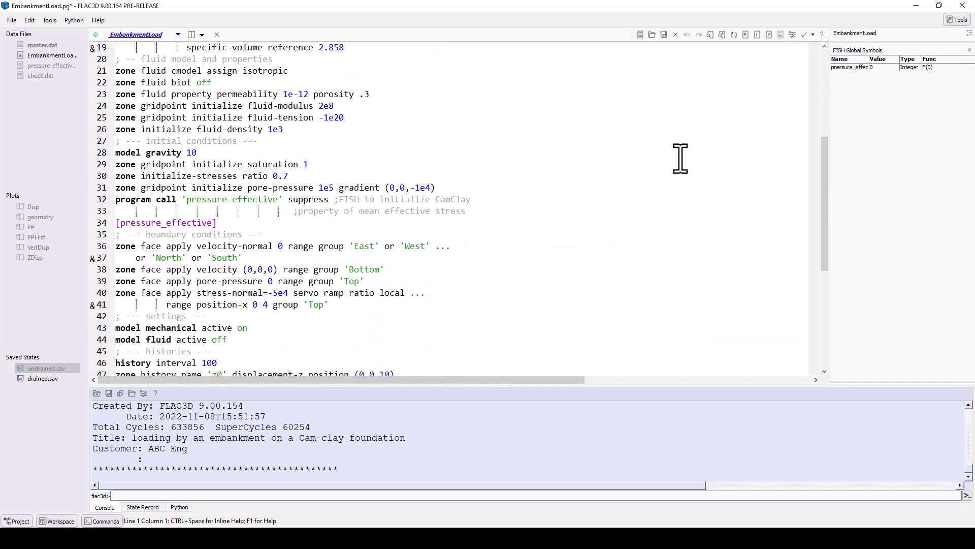
{"action": "scroll", "coordinate": [681, 158], "scroll_direction": "down", "scroll_amount": 2}
{"action": "scroll", "coordinate": [681, 158], "scroll_direction": "down", "scroll_amount": 3}
{"action": "scroll", "coordinate": [681, 158], "scroll_direction": "down", "scroll_amount": 1}
{"action": "scroll", "coordinate": [680, 158], "scroll_direction": "down", "scroll_amount": 1}
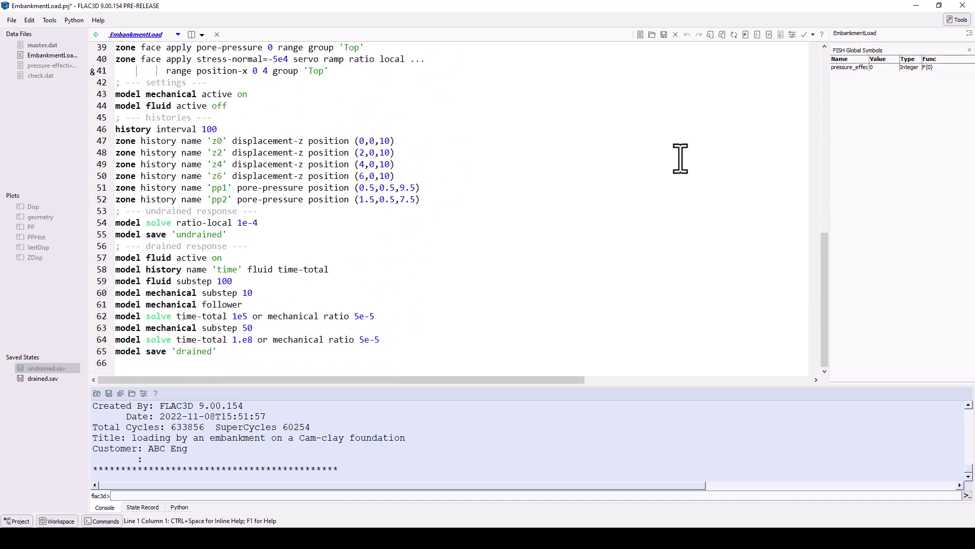
{"action": "scroll", "coordinate": [677, 217], "scroll_direction": "up", "scroll_amount": 6}
{"action": "scroll", "coordinate": [677, 217], "scroll_direction": "up", "scroll_amount": 2}
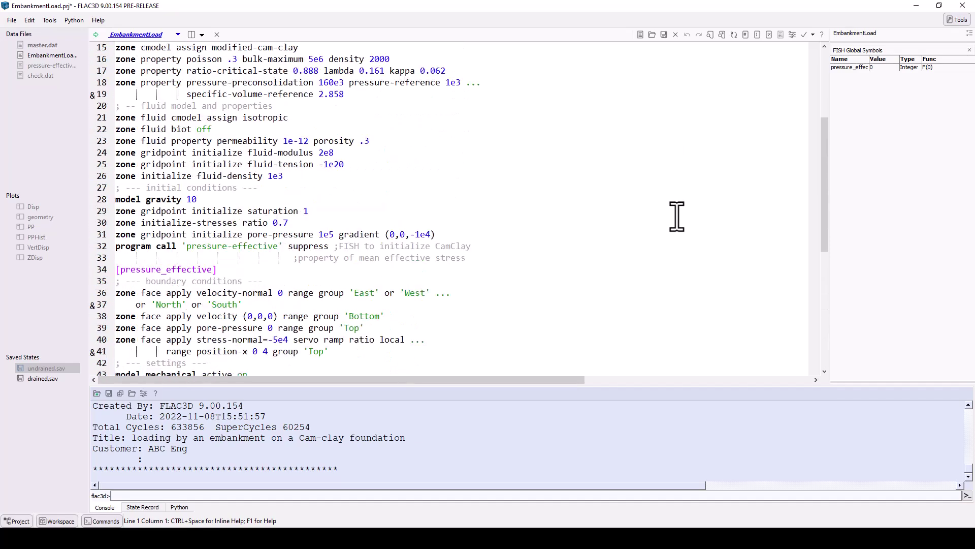
{"action": "scroll", "coordinate": [677, 217], "scroll_direction": "up", "scroll_amount": 4}
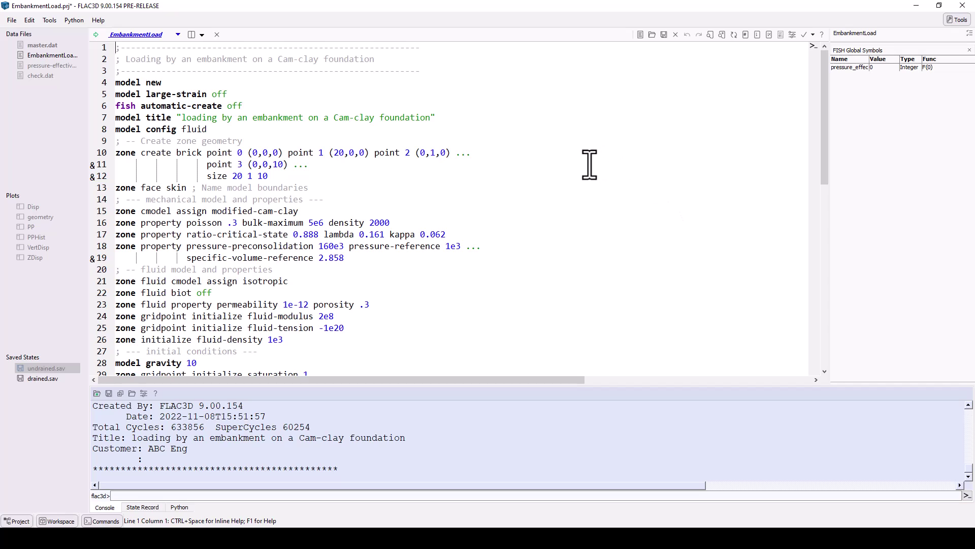
Split the view right and show the ZDisp plot in the new pane
{"action": "left_click", "coordinate": [201, 34]}
{"action": "left_click", "coordinate": [218, 57]}
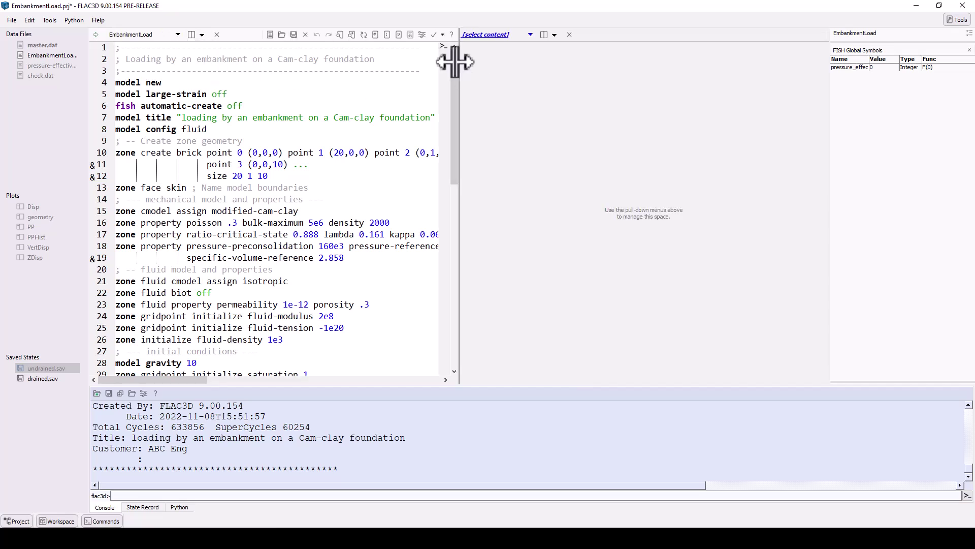
{"action": "left_click", "coordinate": [531, 35]}
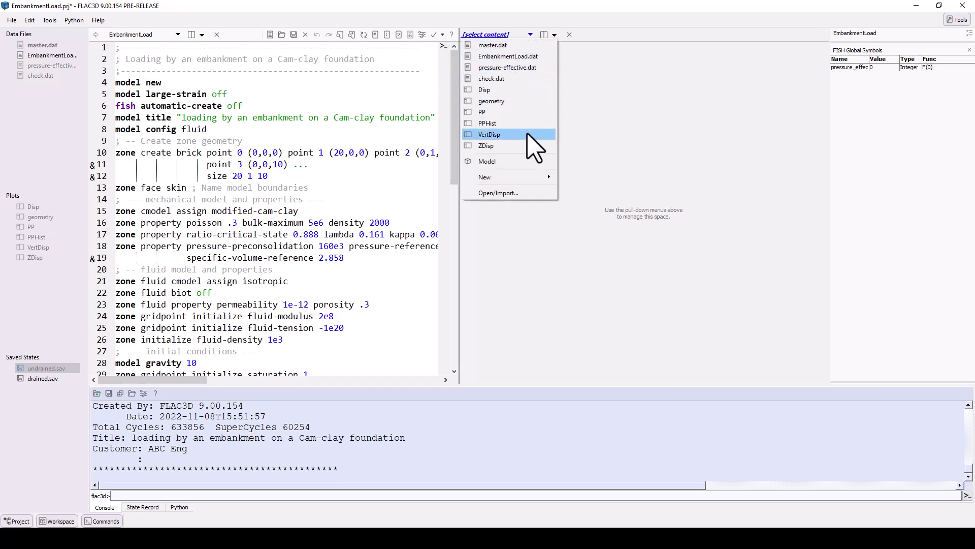
{"action": "left_click", "coordinate": [486, 145]}
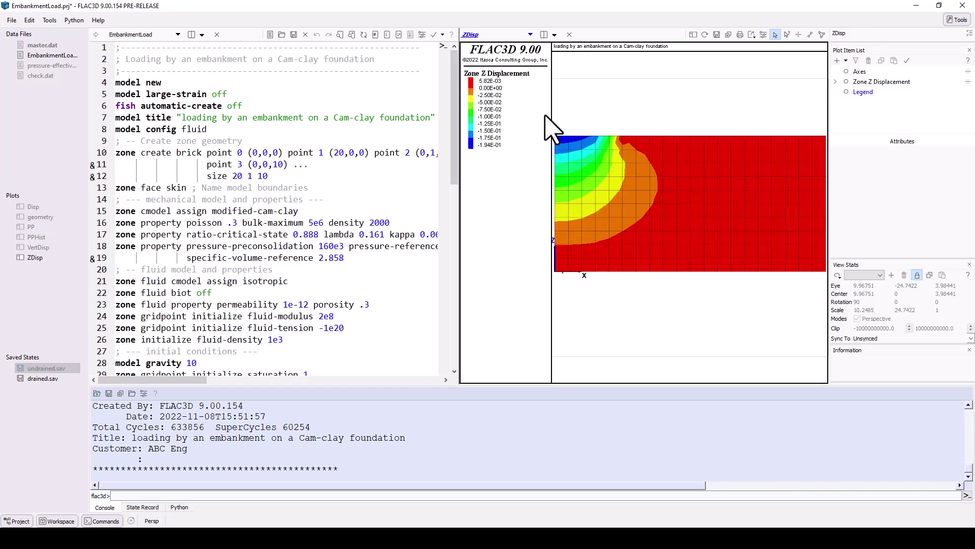
Split the ZDisp pane below and show the PP pore-pressure plot there
{"action": "left_click", "coordinate": [554, 34]}
{"action": "left_click", "coordinate": [570, 79]}
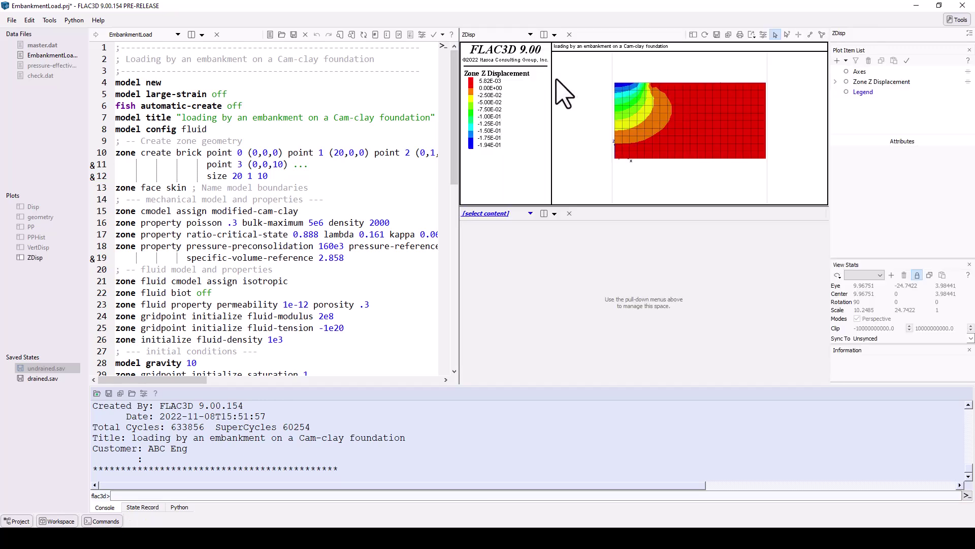
{"action": "left_click", "coordinate": [530, 213]}
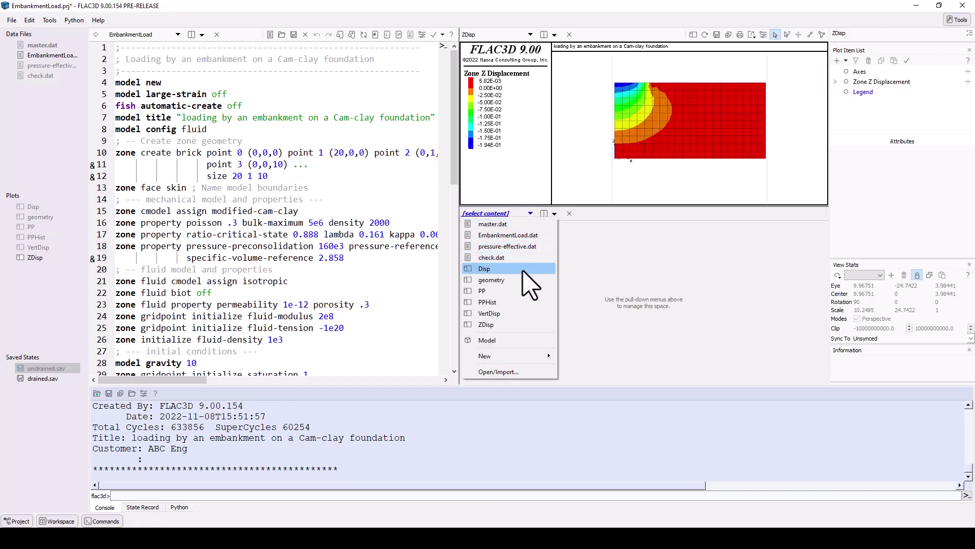
{"action": "left_click", "coordinate": [531, 306]}
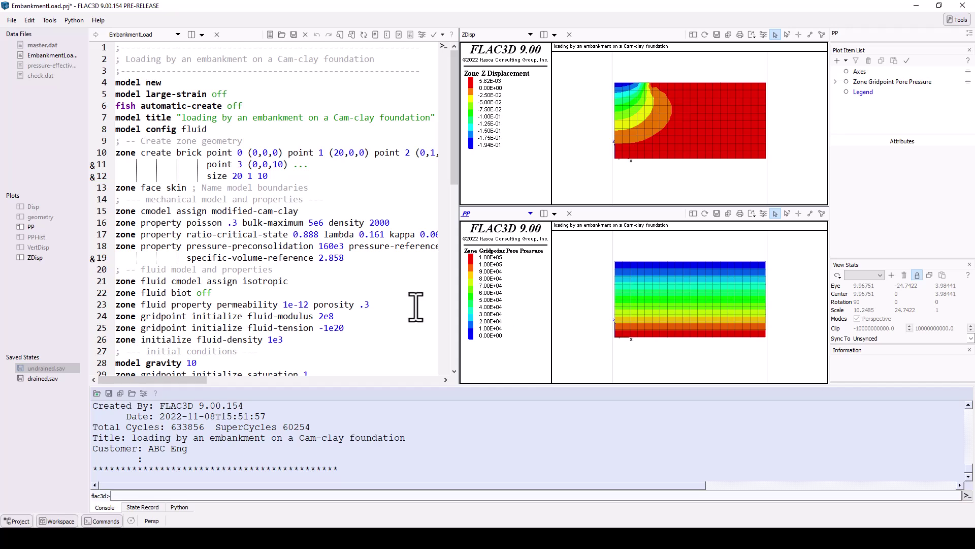
Restore undrained.sav so the ZDisp and PP contour plots display its results
{"action": "left_click", "coordinate": [48, 368]}
{"action": "double_click", "coordinate": [48, 369]}
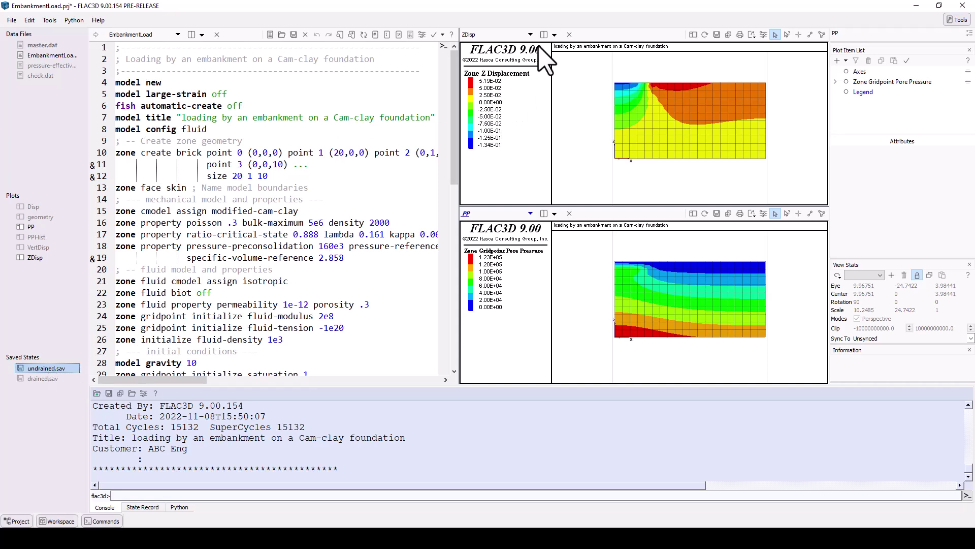
Add a new plot named MyPlot to the upper view via the ZDisp dropdown's New > Plot
{"action": "left_click", "coordinate": [531, 34]}
{"action": "mouse_move", "coordinate": [486, 177]}
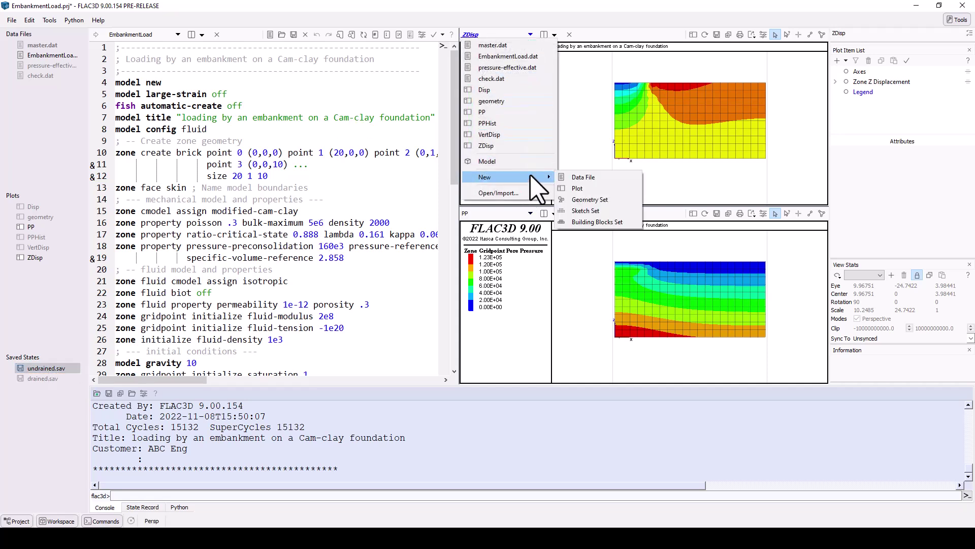
{"action": "left_click", "coordinate": [599, 190]}
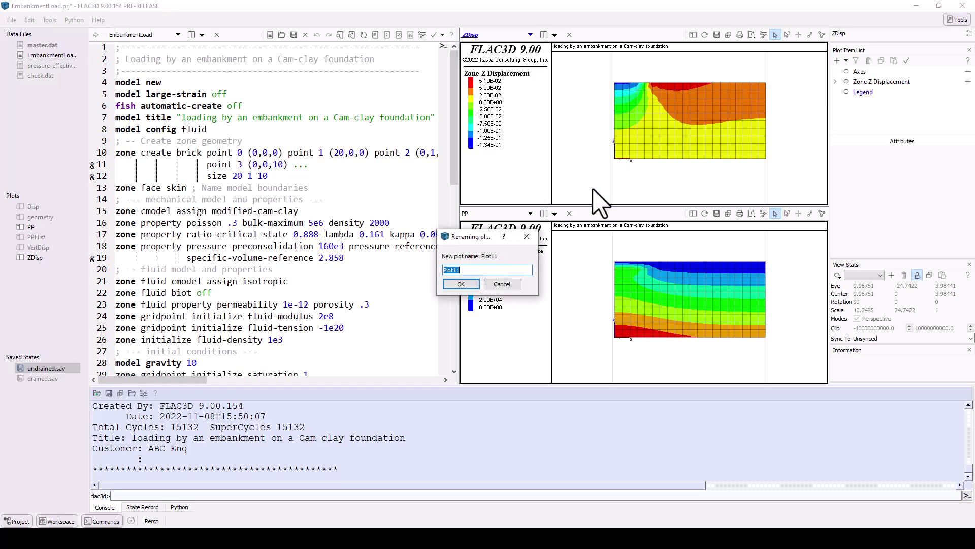
{"action": "type", "text": "M"}
{"action": "type", "text": "Plot"}
{"action": "key", "text": "Return"}
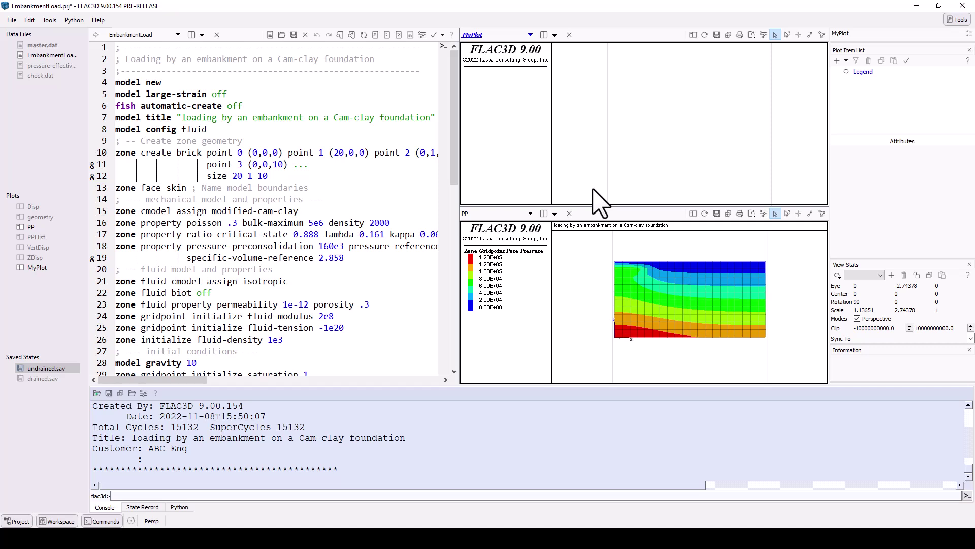
{"action": "left_click", "coordinate": [531, 36]}
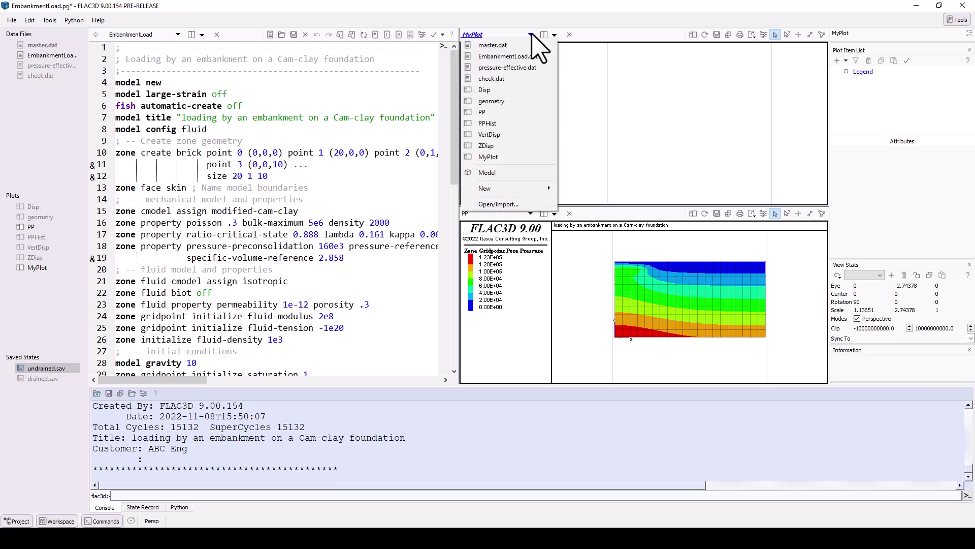
{"action": "left_click", "coordinate": [533, 36]}
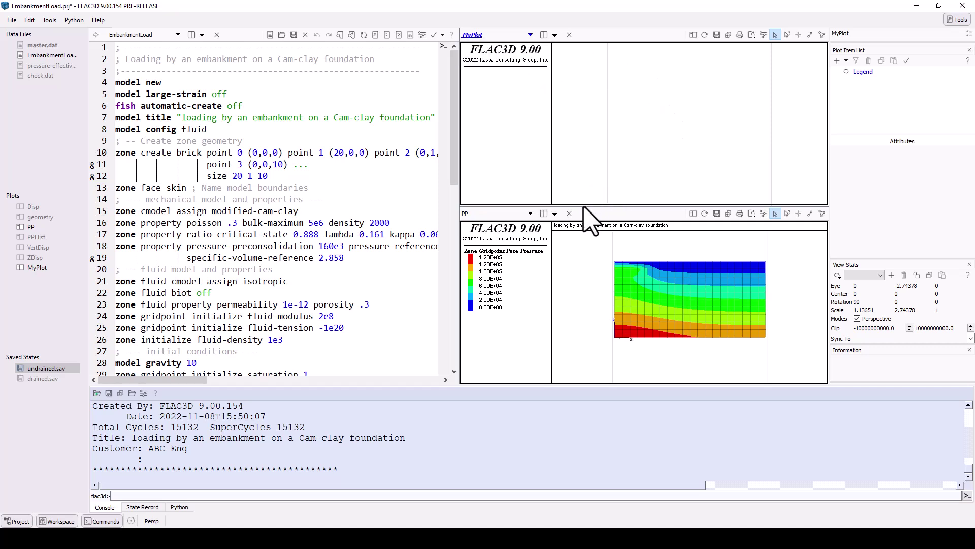
Close the lower PP view and drag the splitter left so MyPlot is wider than the editor
{"action": "left_click", "coordinate": [569, 214]}
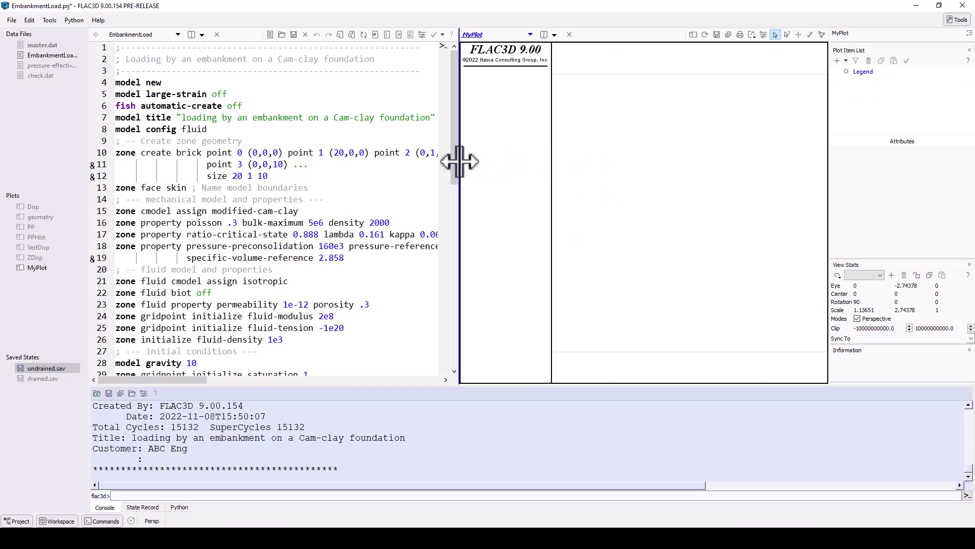
{"action": "left_click_drag", "start_coordinate": [460, 161], "coordinate": [240, 179]}
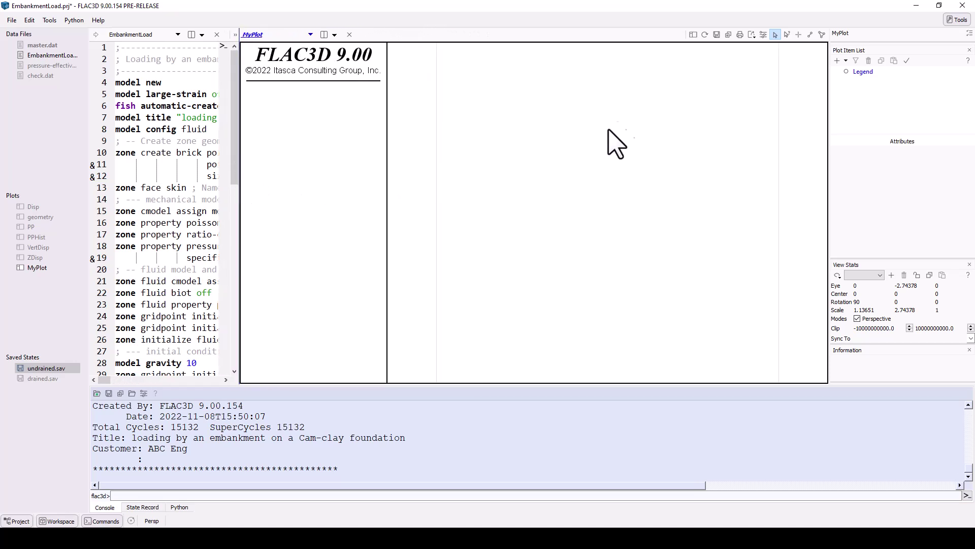
Build MyPlot with Zone, Vectors and Boundary items from the Build Plot dialog
{"action": "left_click", "coordinate": [846, 62]}
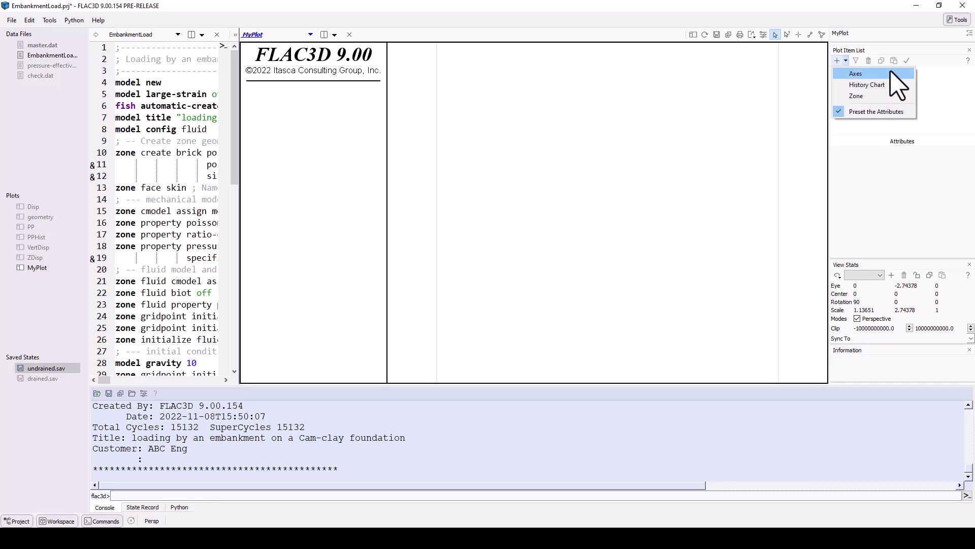
{"action": "left_click", "coordinate": [836, 61]}
{"action": "left_click", "coordinate": [837, 61]}
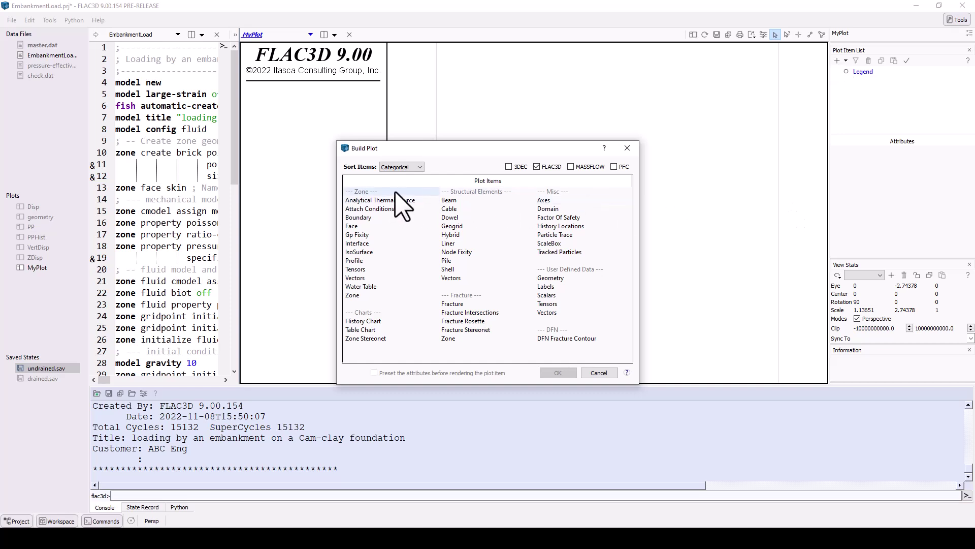
{"action": "left_click", "coordinate": [353, 295]}
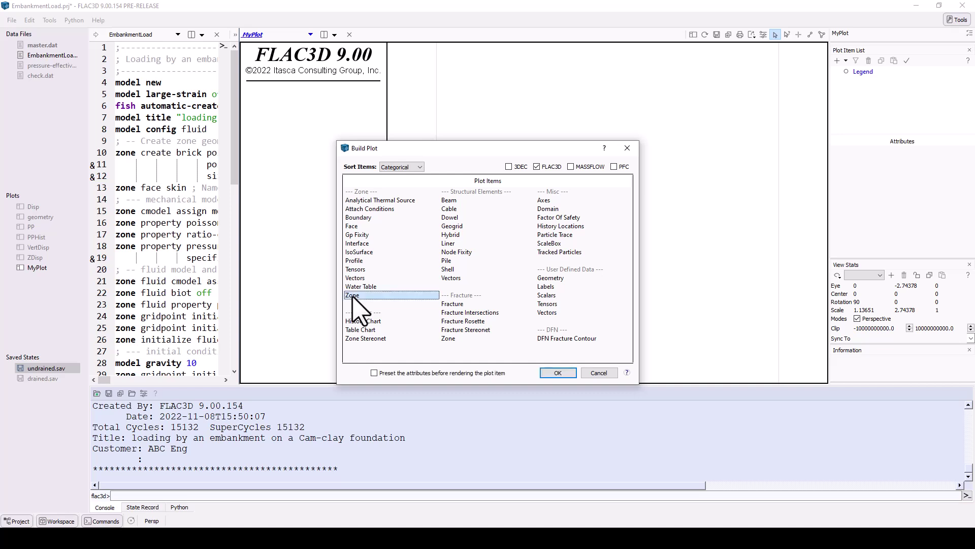
{"action": "left_click", "coordinate": [379, 219]}
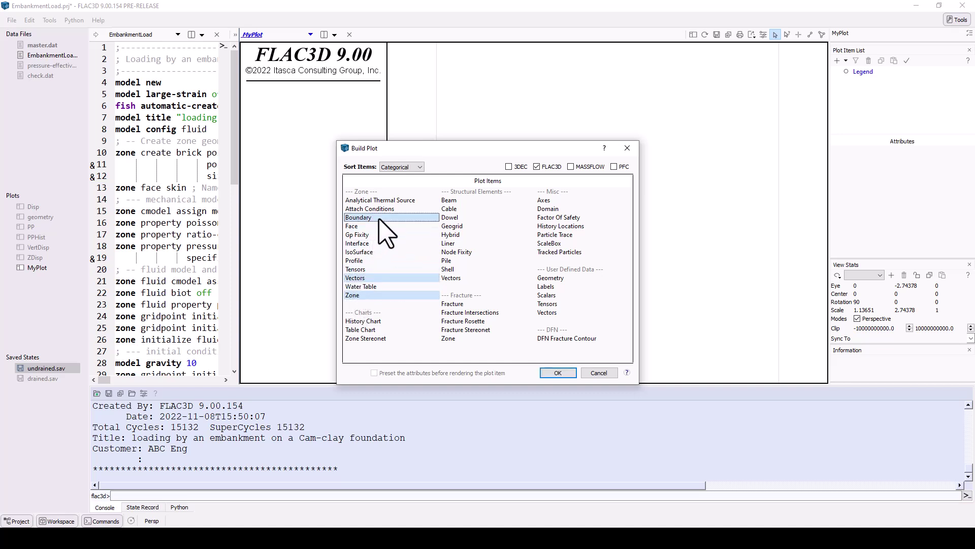
{"action": "left_click", "coordinate": [569, 373]}
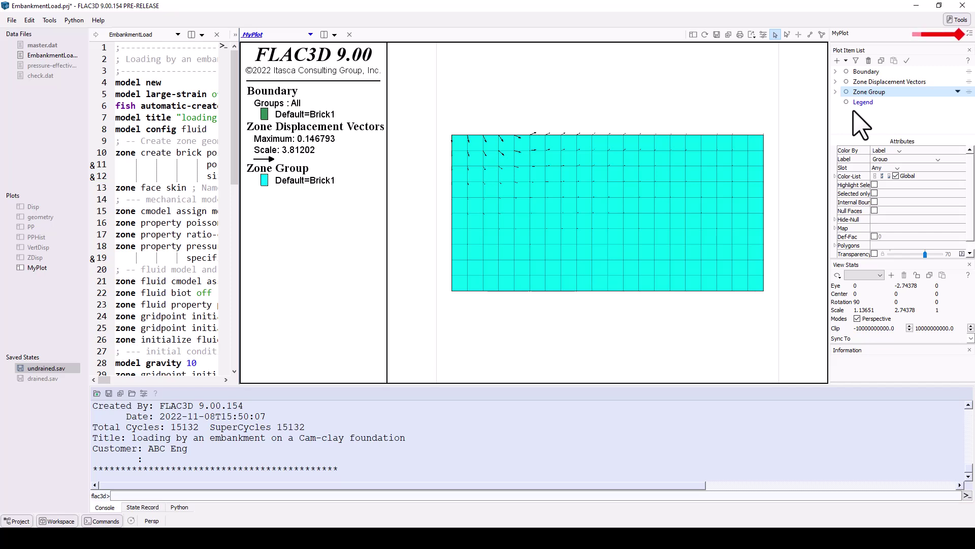
{"action": "left_click", "coordinate": [847, 92]}
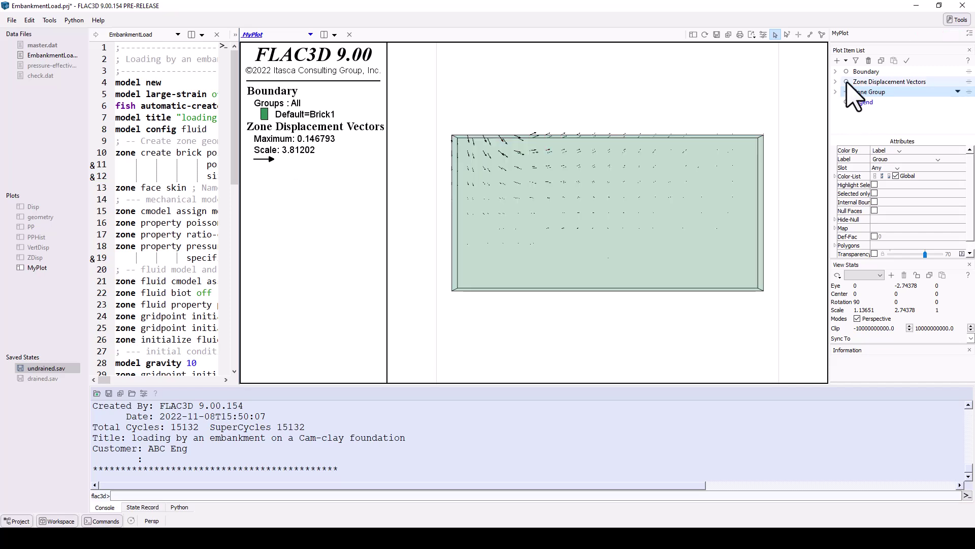
{"action": "left_click", "coordinate": [846, 71]}
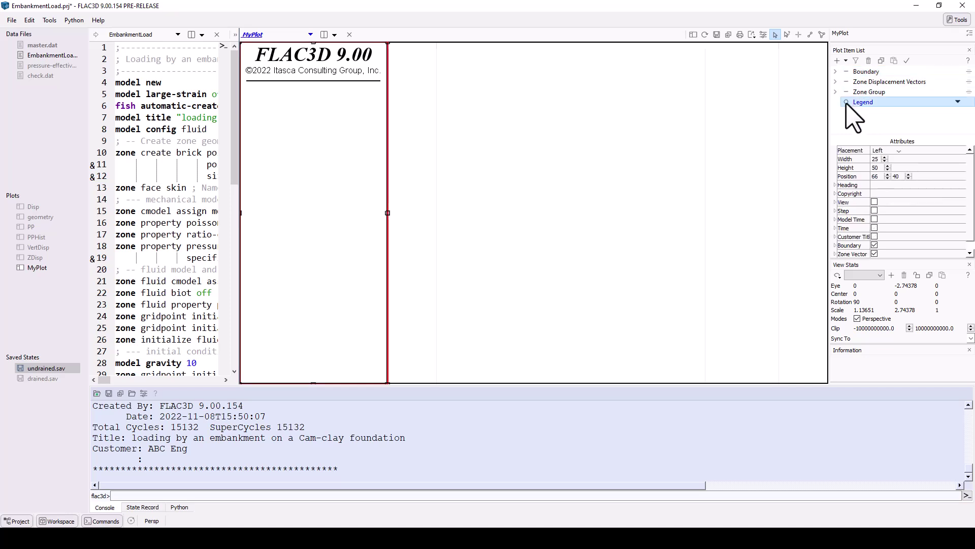
{"action": "left_click", "coordinate": [846, 103]}
{"action": "left_click", "coordinate": [847, 92]}
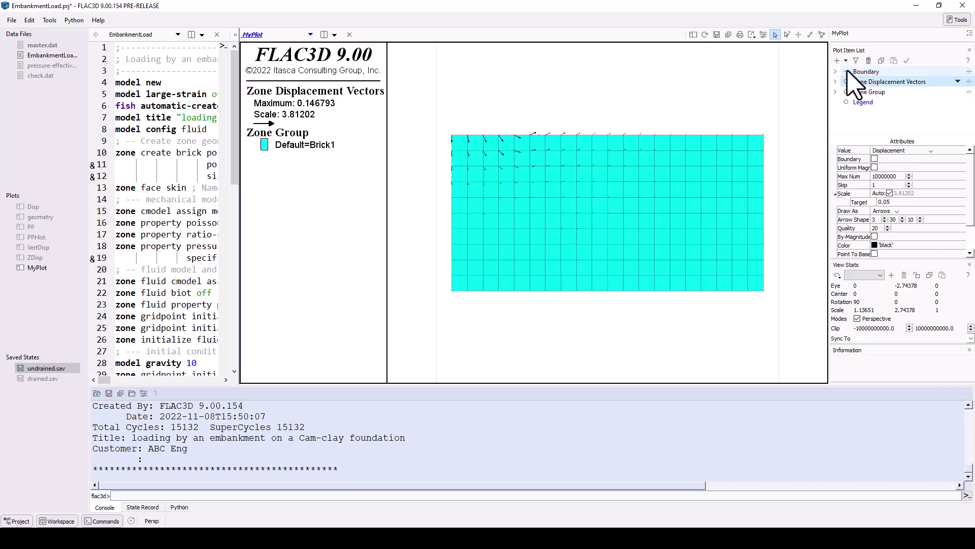
{"action": "left_click", "coordinate": [846, 71]}
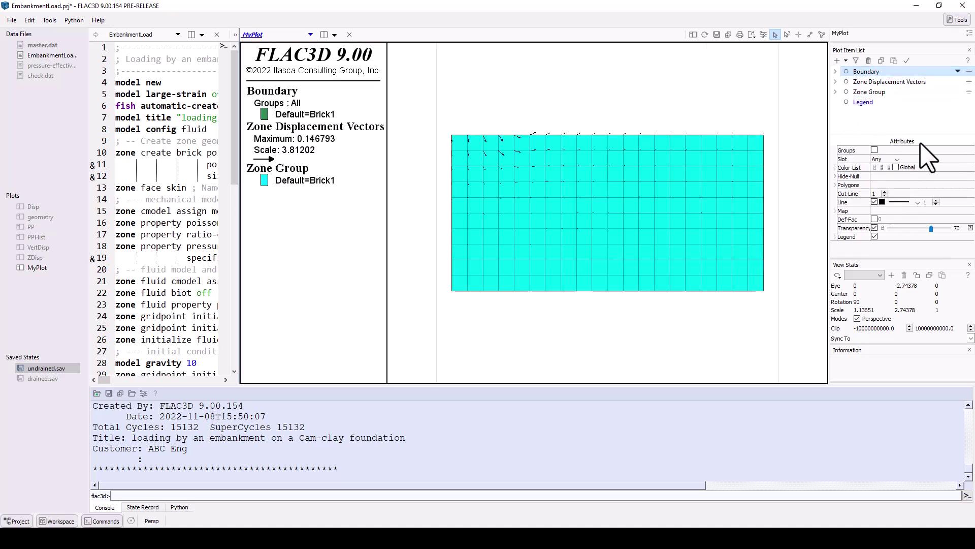
{"action": "left_click", "coordinate": [884, 92]}
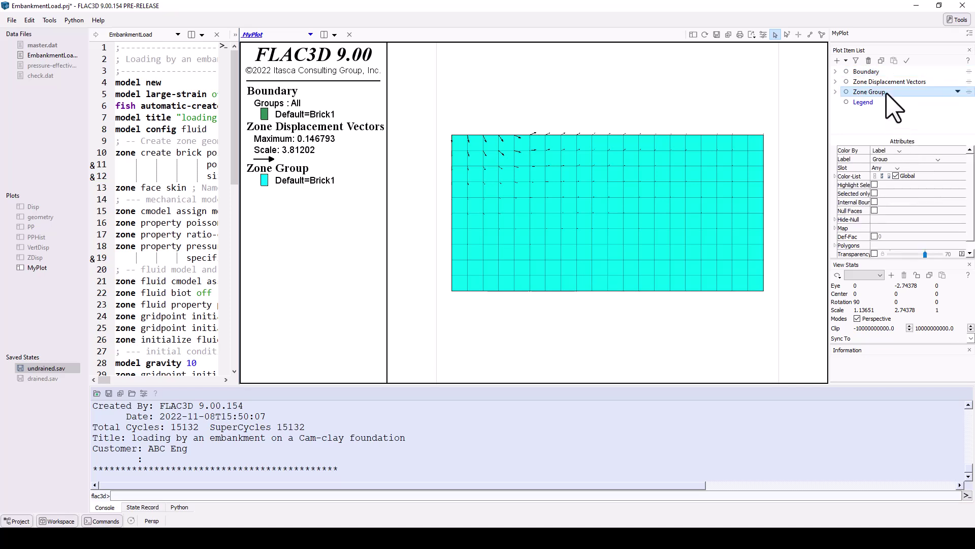
Change the Zone Group item's colouring to contours, keeping Displacement as the zone value
{"action": "left_click", "coordinate": [938, 160]}
{"action": "scroll", "coordinate": [938, 164], "scroll_direction": "down", "scroll_amount": 2}
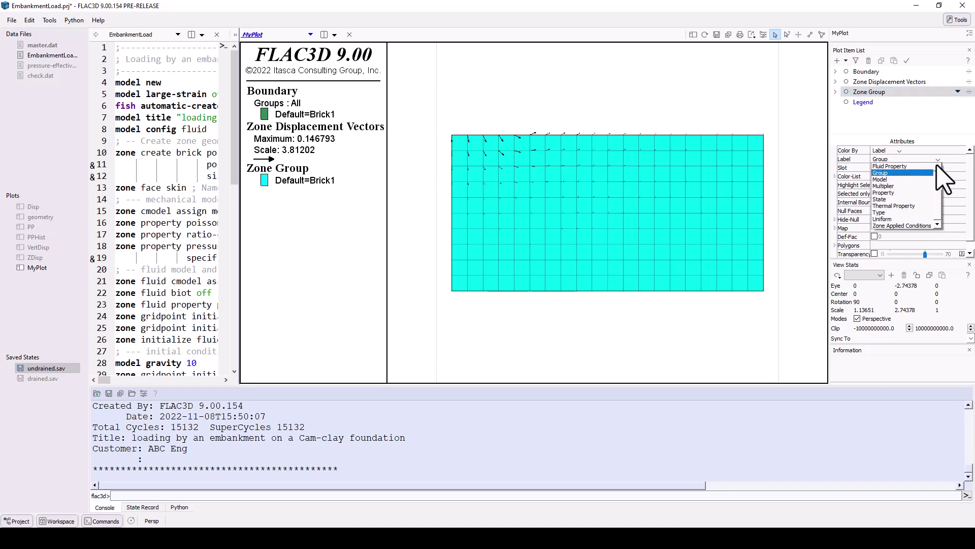
{"action": "scroll", "coordinate": [935, 163], "scroll_direction": "up", "scroll_amount": 2}
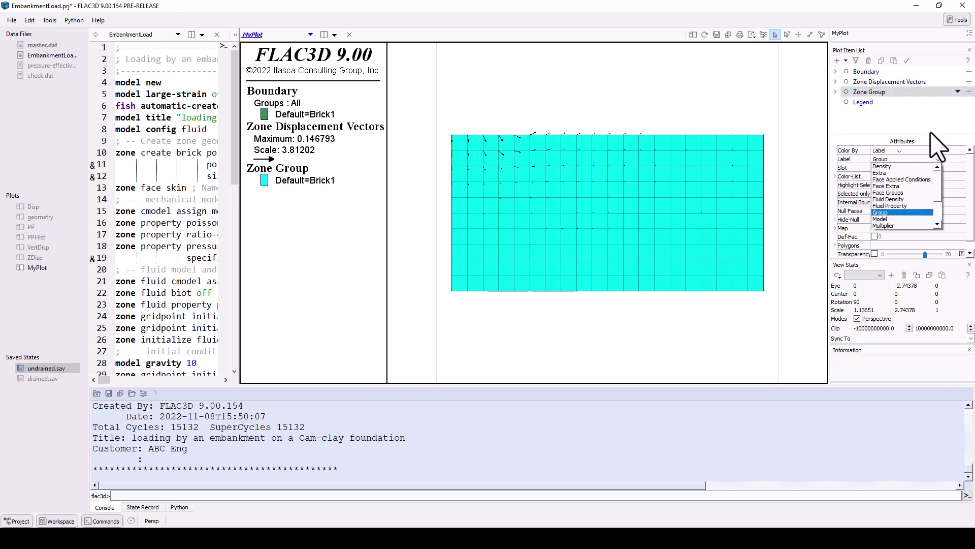
{"action": "left_click", "coordinate": [898, 163]}
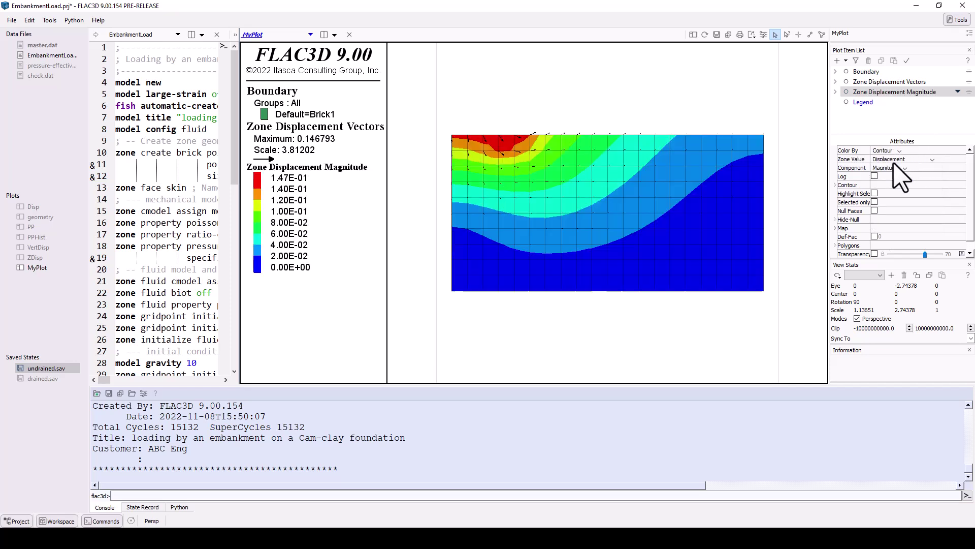
{"action": "left_click", "coordinate": [932, 160]}
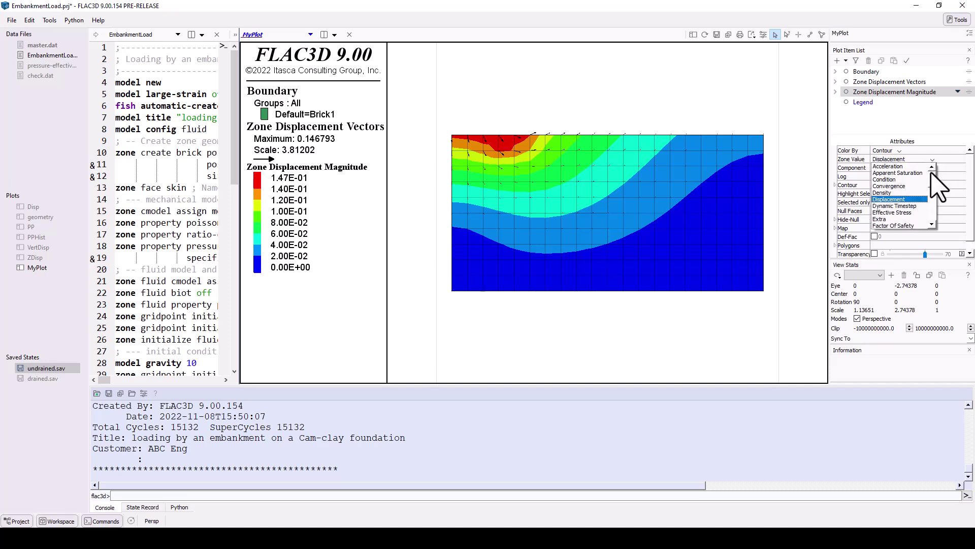
{"action": "scroll", "coordinate": [934, 182], "scroll_direction": "down", "scroll_amount": 1}
{"action": "scroll", "coordinate": [935, 191], "scroll_direction": "down", "scroll_amount": 2}
{"action": "scroll", "coordinate": [942, 204], "scroll_direction": "down", "scroll_amount": 1}
{"action": "scroll", "coordinate": [943, 212], "scroll_direction": "down", "scroll_amount": 1}
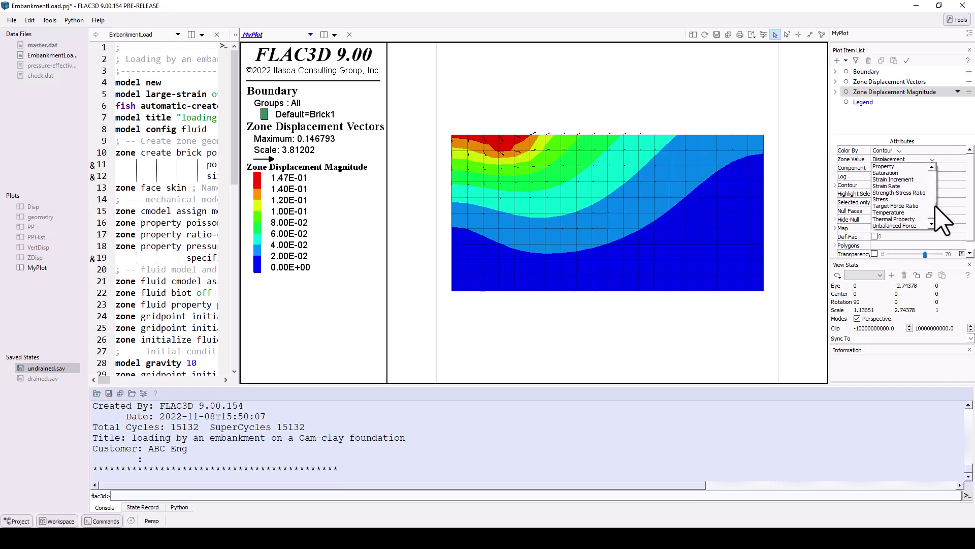
{"action": "scroll", "coordinate": [943, 220], "scroll_direction": "down", "scroll_amount": 1}
{"action": "scroll", "coordinate": [945, 217], "scroll_direction": "up", "scroll_amount": 2}
{"action": "scroll", "coordinate": [943, 202], "scroll_direction": "up", "scroll_amount": 2}
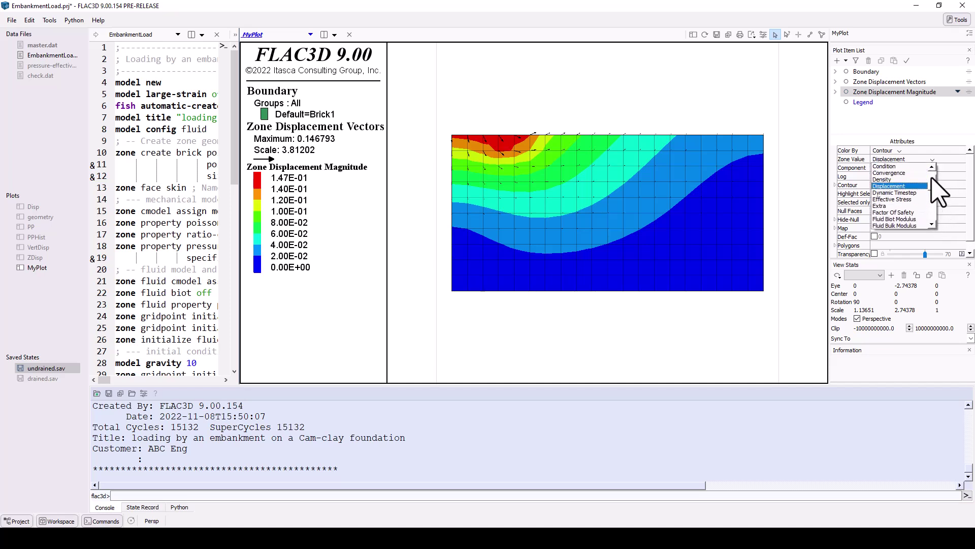
{"action": "scroll", "coordinate": [940, 181], "scroll_direction": "up", "scroll_amount": 2}
{"action": "left_click", "coordinate": [938, 133]}
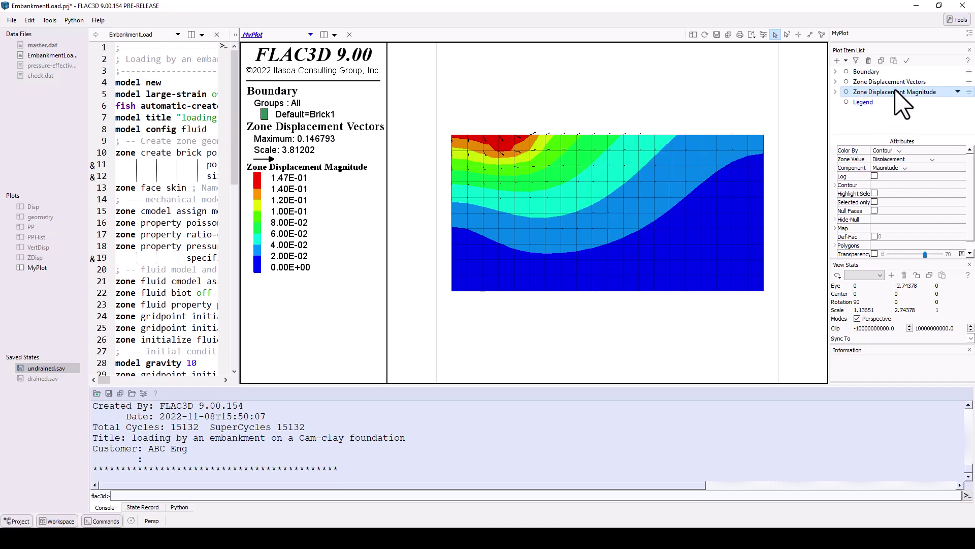
Move Zone Displacement Magnitude above the vectors and turn off the vectors' Scale Auto
{"action": "left_click_drag", "start_coordinate": [894, 92], "coordinate": [899, 87]}
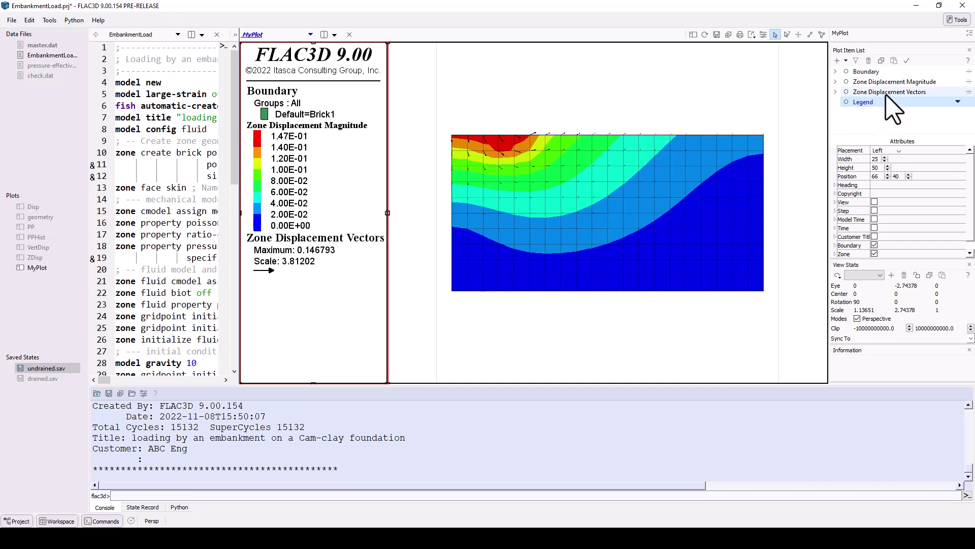
{"action": "left_click", "coordinate": [892, 92]}
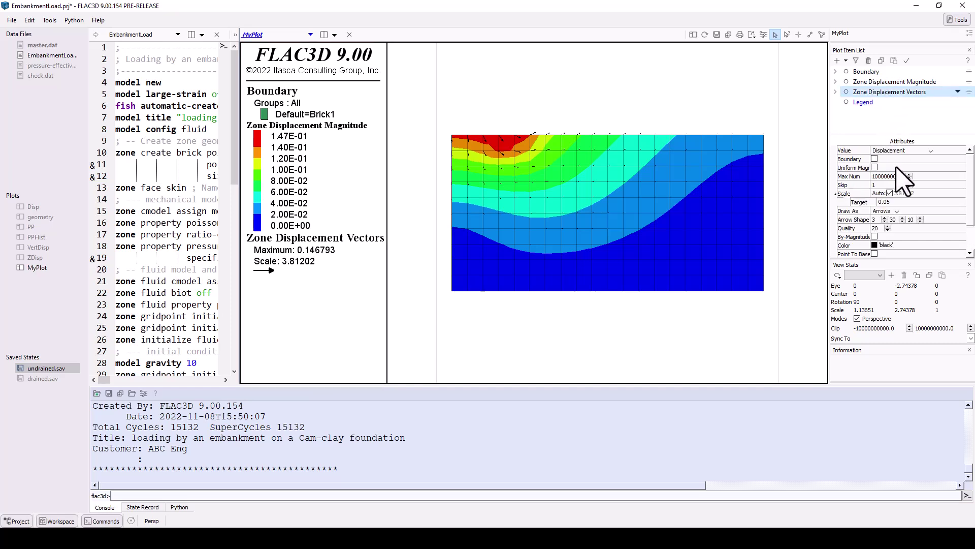
{"action": "left_click", "coordinate": [889, 193]}
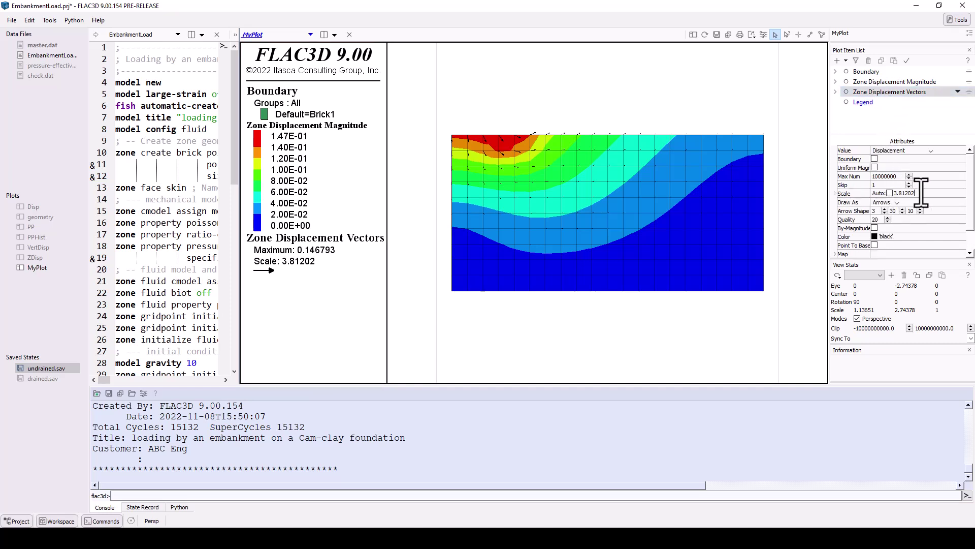
{"action": "type", "text": "10"}
Apply the fixed vector scale of 10 and toggle By-Magnitude arrow colouring on, then off
{"action": "key", "text": "Return"}
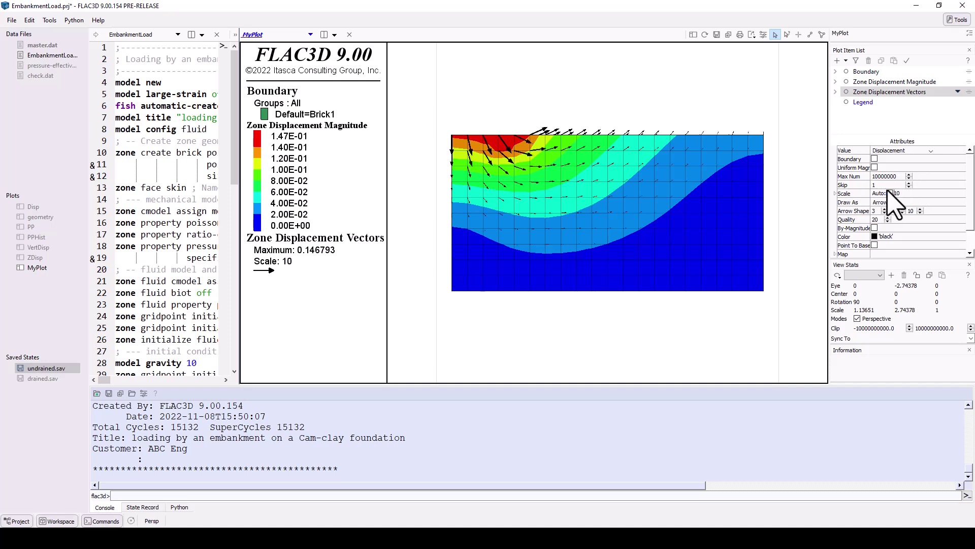
{"action": "left_click", "coordinate": [874, 228]}
{"action": "left_click", "coordinate": [874, 228]}
Export the plot through Export > Bitmap as a PNG named MyPlot
{"action": "right_click", "coordinate": [712, 82]}
{"action": "mouse_move", "coordinate": [739, 109]}
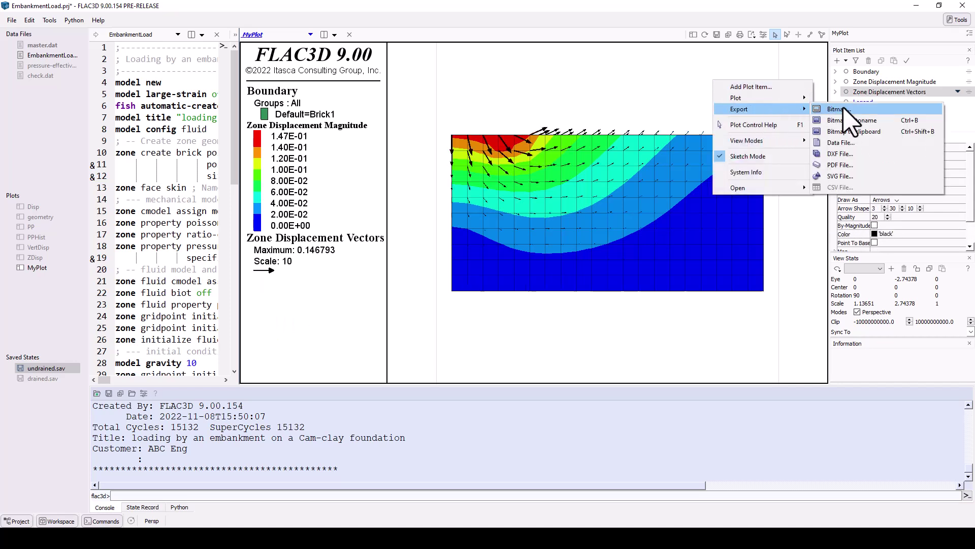
{"action": "left_click", "coordinate": [843, 109]}
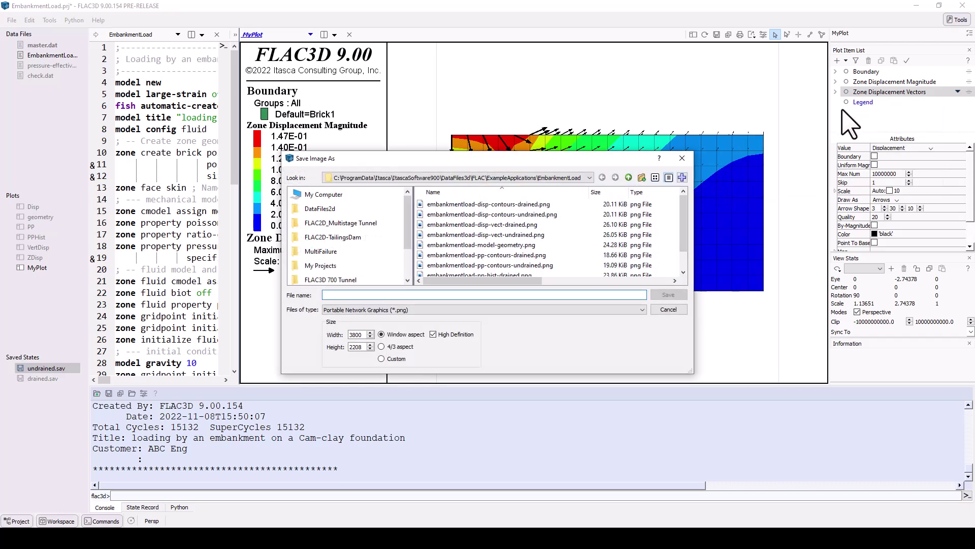
{"action": "type", "text": "MyPlot"}
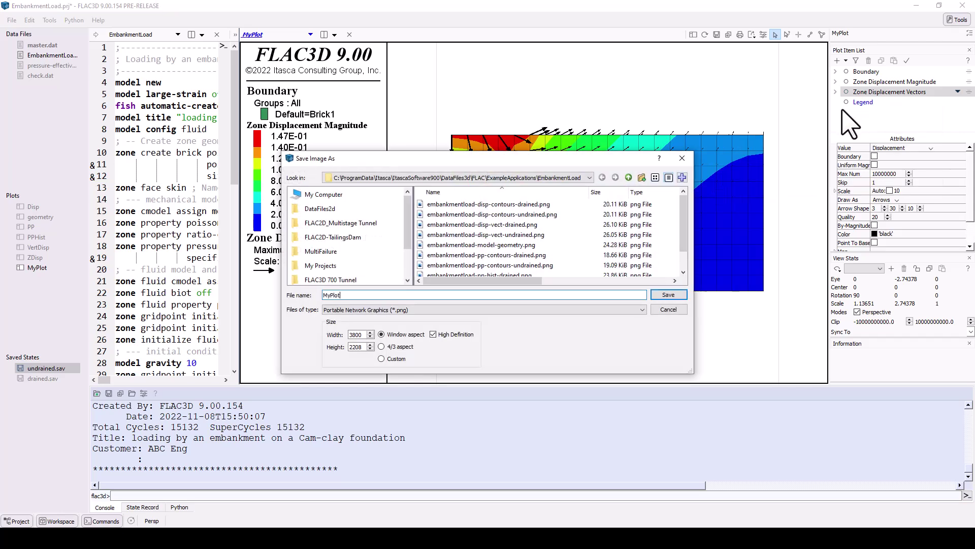
{"action": "key", "text": "Return"}
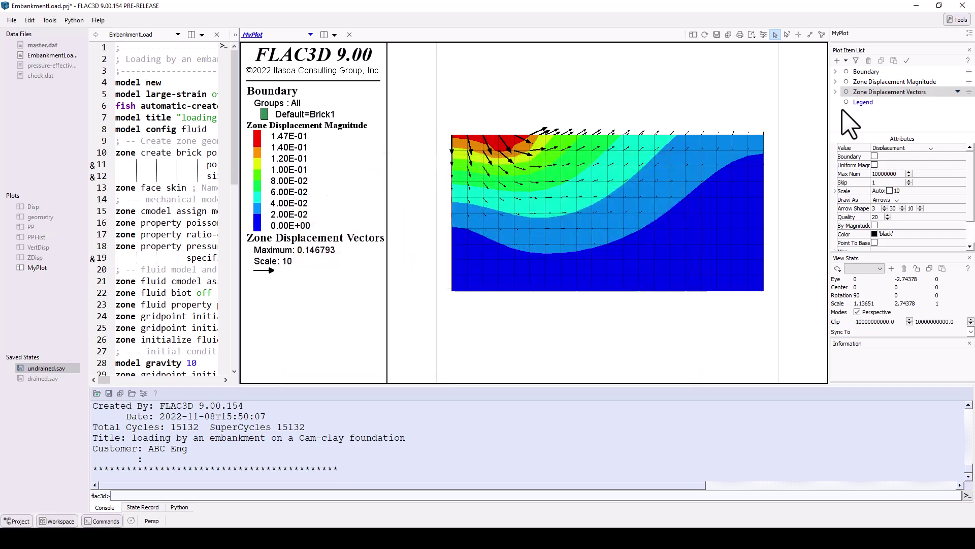
Export the plot through Export > Data File, saving it as MyPlot.dat
{"action": "right_click", "coordinate": [737, 76]}
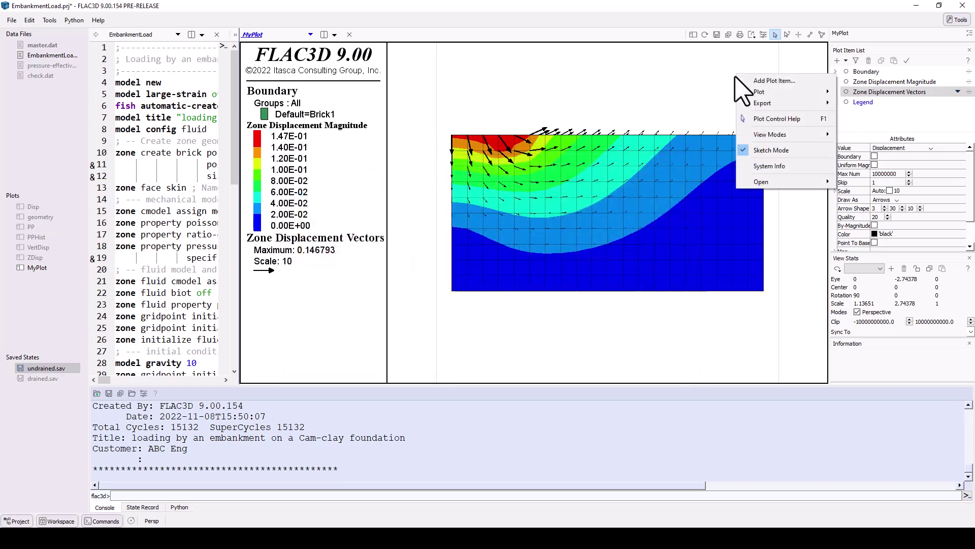
{"action": "mouse_move", "coordinate": [762, 103]}
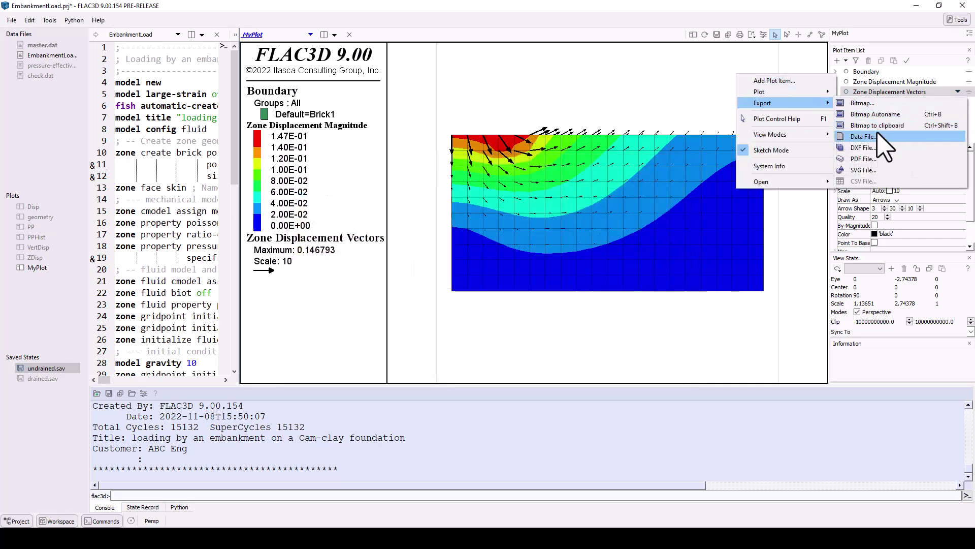
{"action": "left_click", "coordinate": [884, 138]}
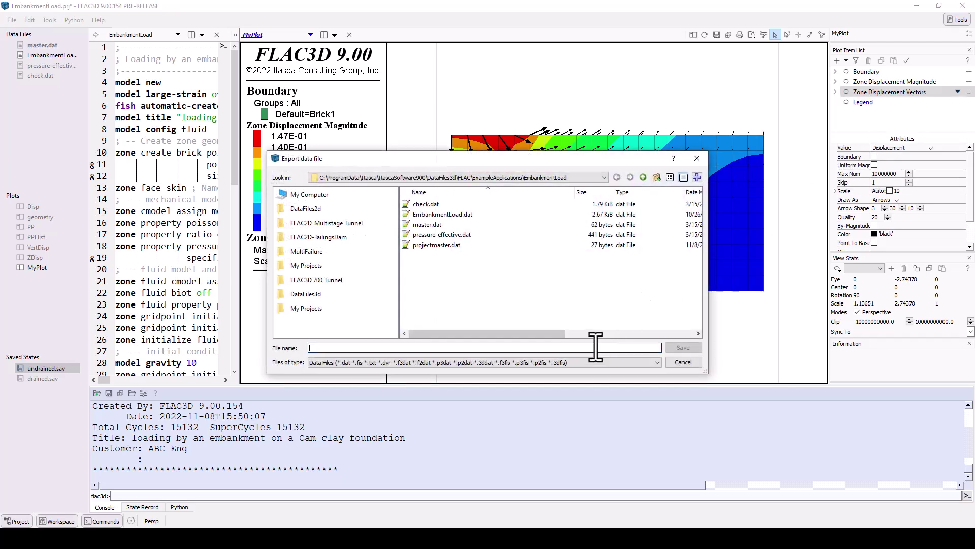
{"action": "type", "text": "MyPlot"}
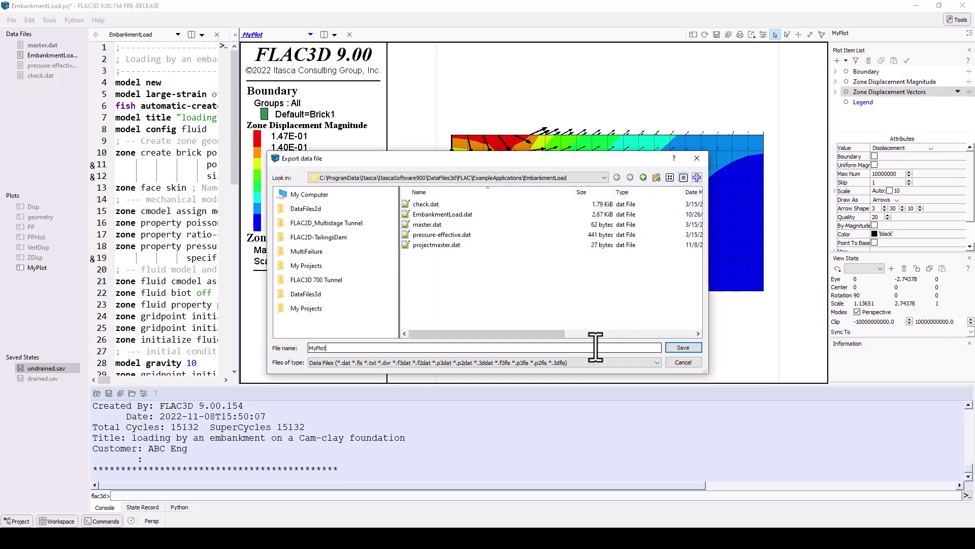
{"action": "key", "text": "Return"}
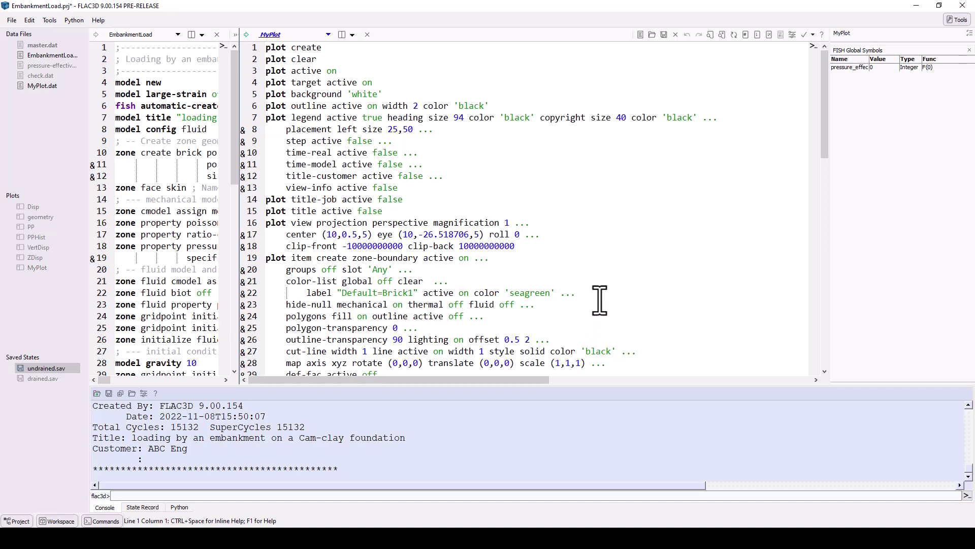
Open the MyPlot plot from the editor tab's list of files and plots
{"action": "left_click", "coordinate": [328, 35]}
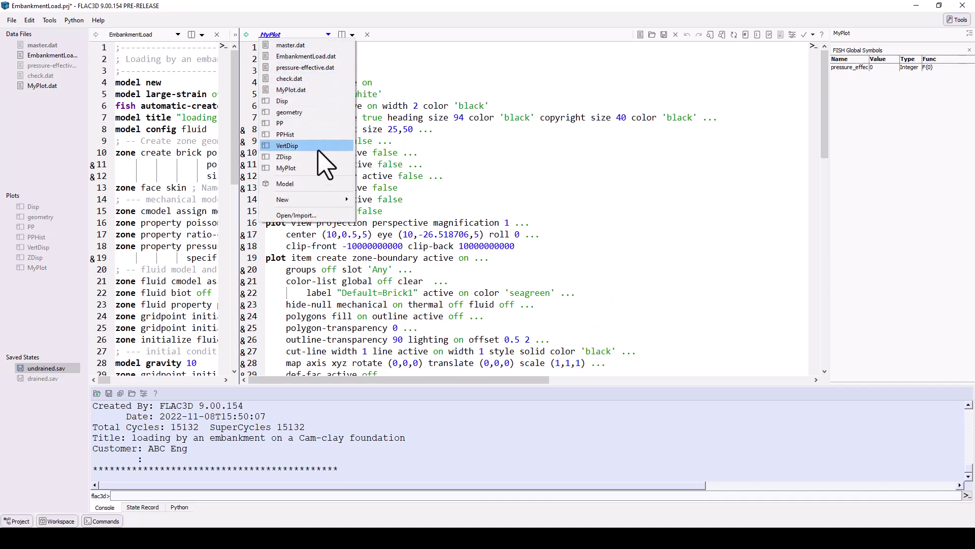
{"action": "left_click", "coordinate": [326, 174]}
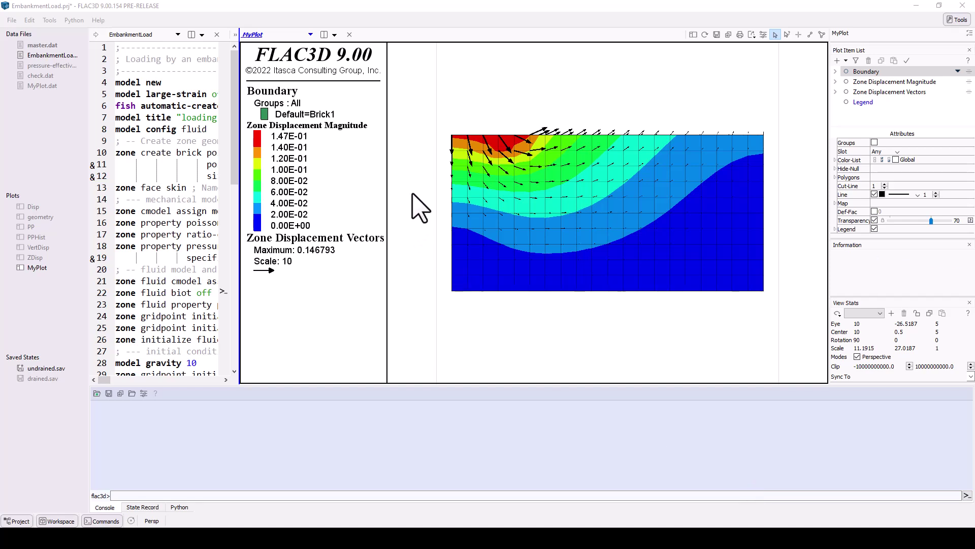
Close MyPlot, then show help for the model large-strain and zone property commands
{"action": "left_click", "coordinate": [349, 35]}
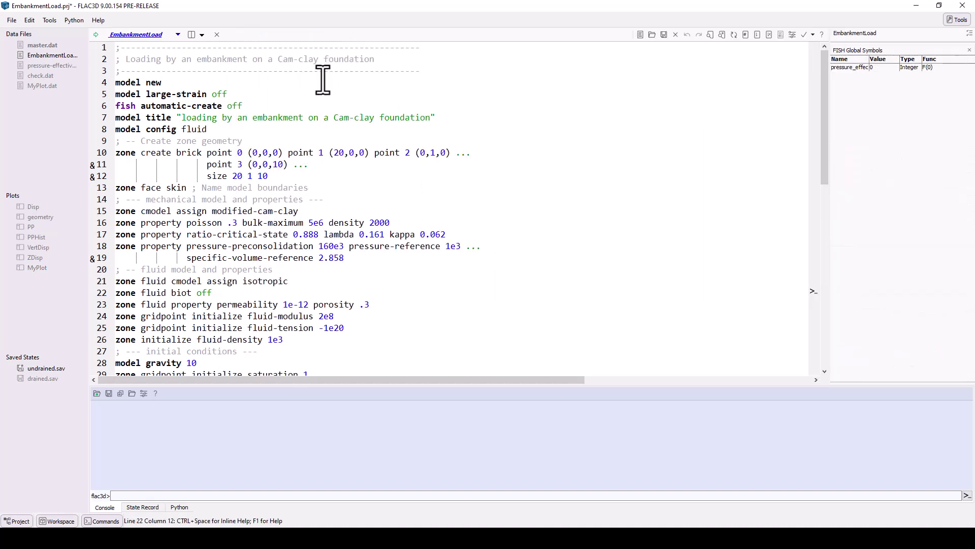
{"action": "left_click", "coordinate": [187, 95]}
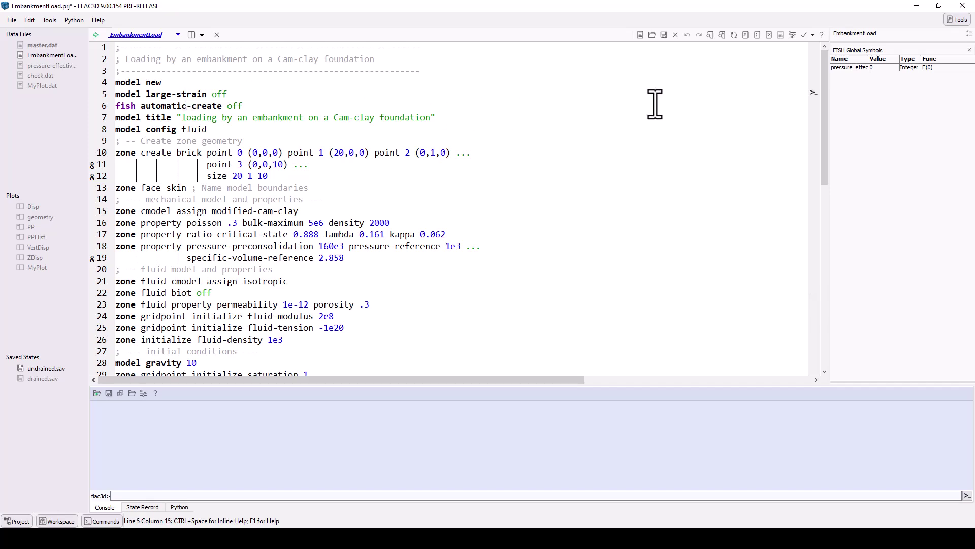
{"action": "key", "text": "F1"}
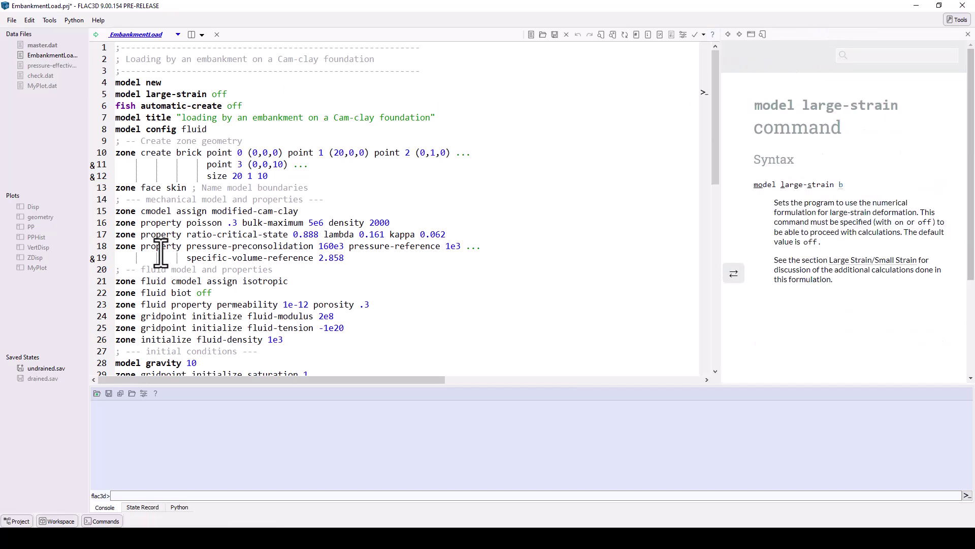
{"action": "left_click", "coordinate": [160, 249]}
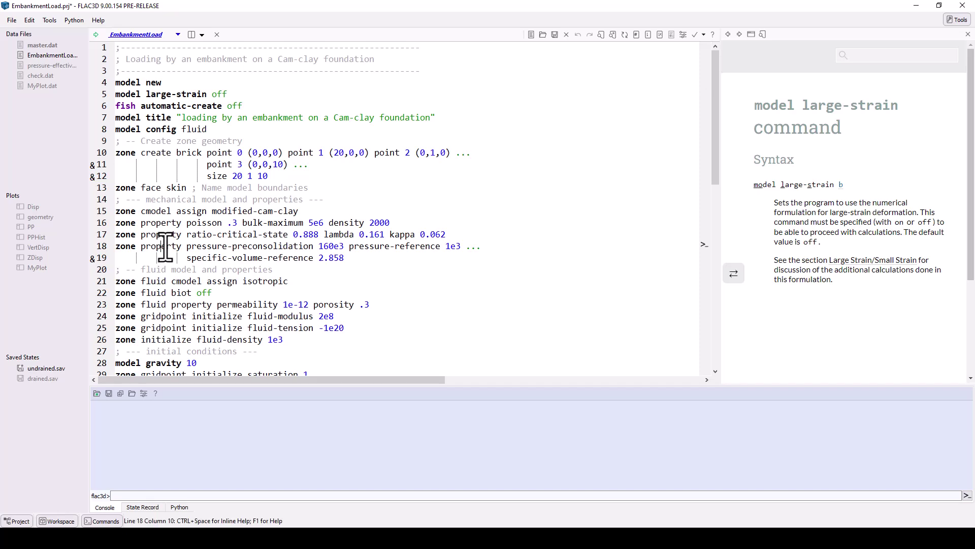
{"action": "left_click", "coordinate": [710, 35]}
{"action": "scroll", "coordinate": [758, 210], "scroll_direction": "down", "scroll_amount": 2}
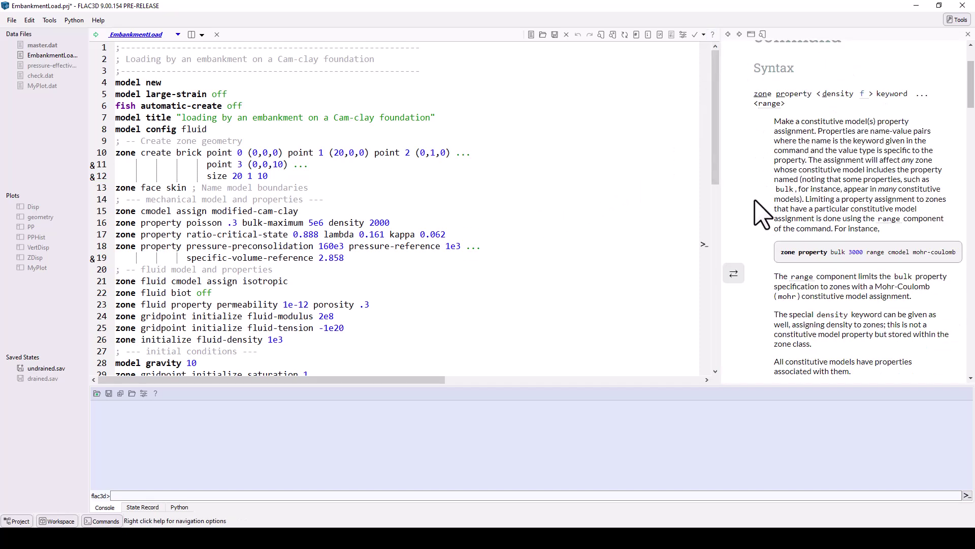
{"action": "scroll", "coordinate": [758, 210], "scroll_direction": "down", "scroll_amount": 2}
{"action": "scroll", "coordinate": [758, 209], "scroll_direction": "down", "scroll_amount": 2}
{"action": "scroll", "coordinate": [758, 210], "scroll_direction": "down", "scroll_amount": 3}
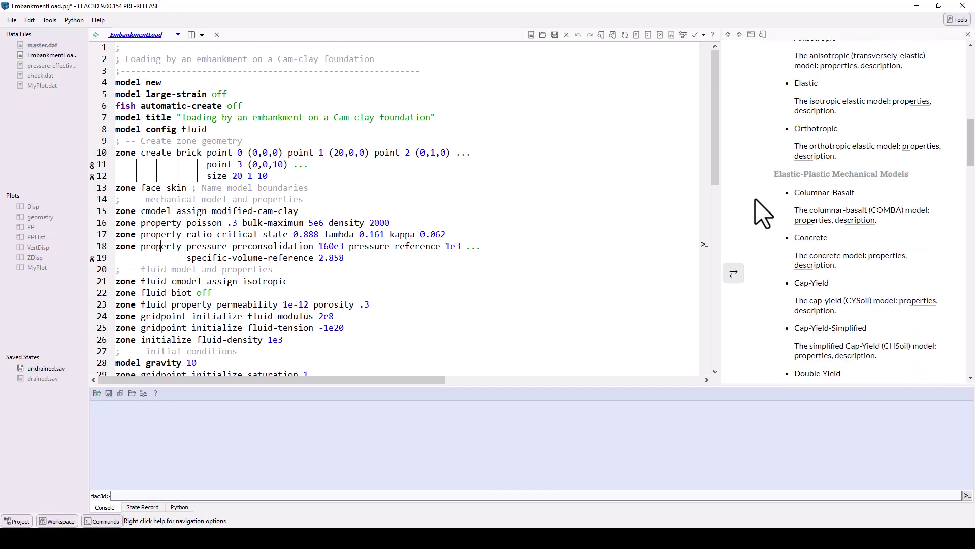
{"action": "scroll", "coordinate": [762, 212], "scroll_direction": "up", "scroll_amount": 2}
{"action": "scroll", "coordinate": [762, 211], "scroll_direction": "up", "scroll_amount": 2}
{"action": "scroll", "coordinate": [762, 208], "scroll_direction": "up", "scroll_amount": 2}
{"action": "scroll", "coordinate": [761, 199], "scroll_direction": "up", "scroll_amount": 2}
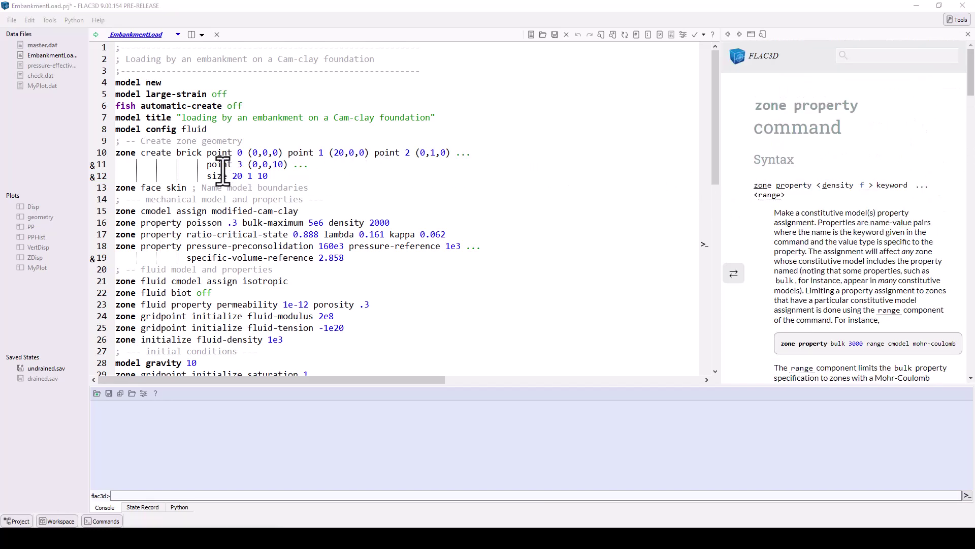
Open pressure-effective.dat and show help for its zone.prop function call
{"action": "double_click", "coordinate": [50, 66]}
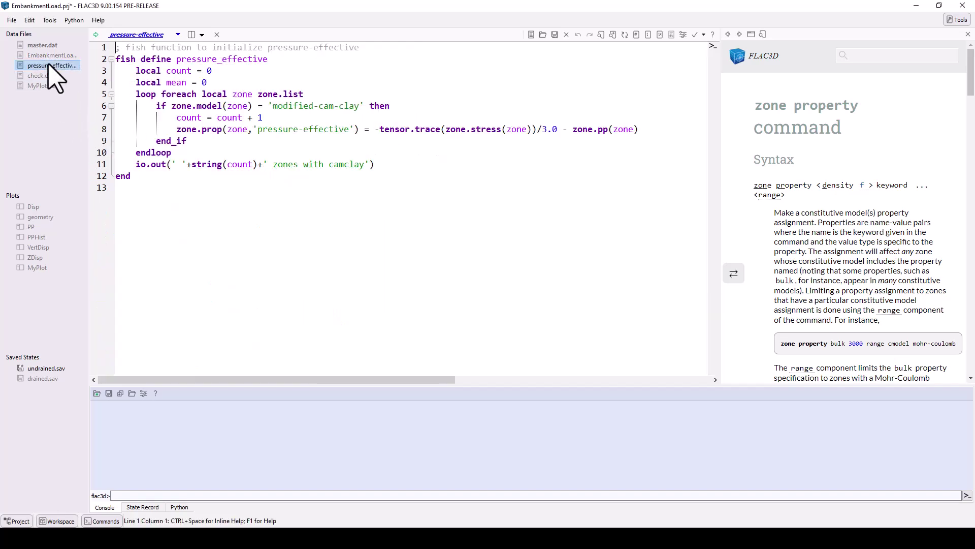
{"action": "left_click", "coordinate": [216, 130]}
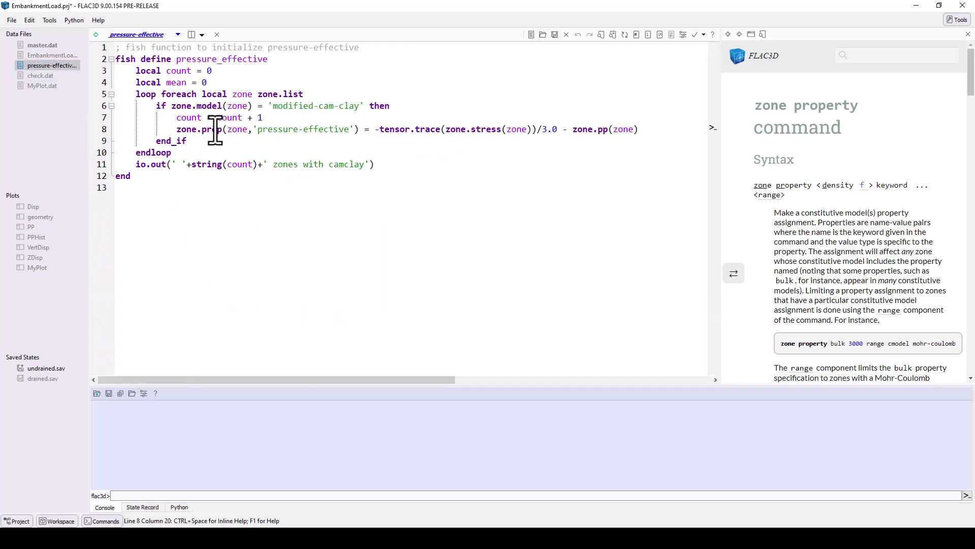
{"action": "left_click", "coordinate": [713, 35]}
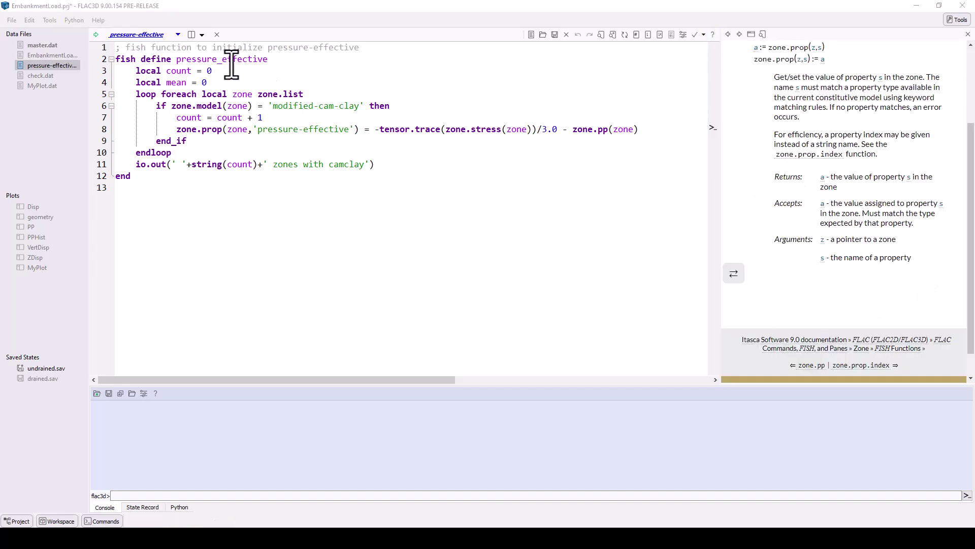
Create a new data file named MyData.dat from the tab dropdown's New > Data File
{"action": "left_click", "coordinate": [177, 36]}
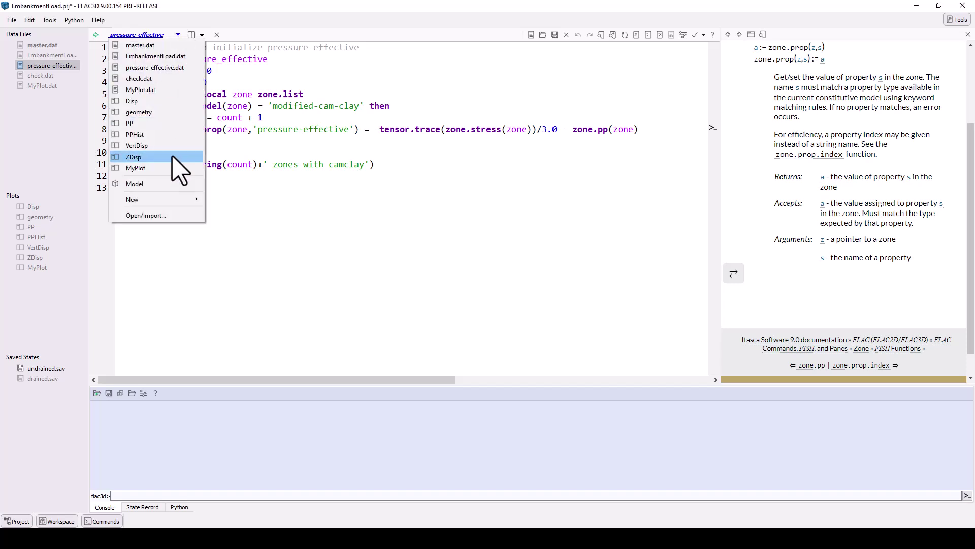
{"action": "mouse_move", "coordinate": [153, 199]}
{"action": "left_click", "coordinate": [270, 200]}
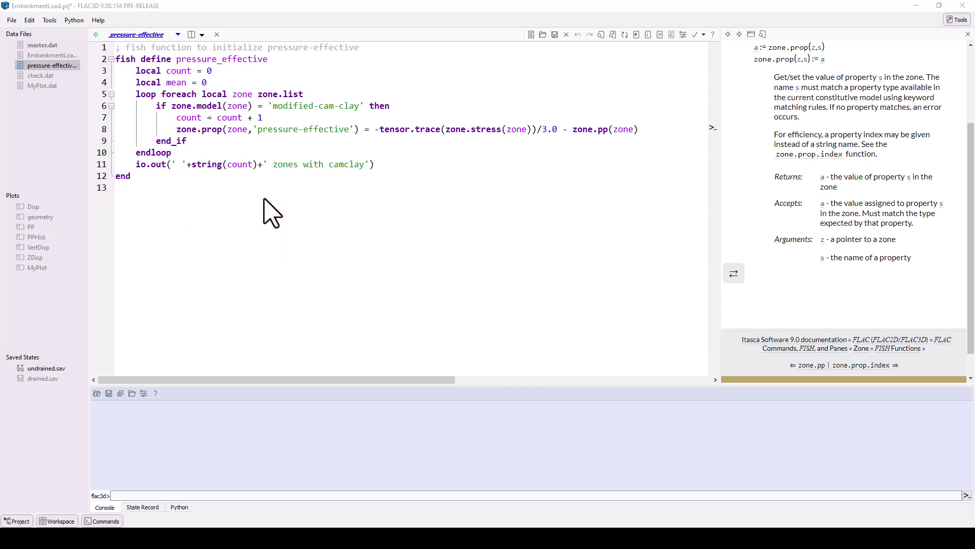
{"action": "type", "text": "M"}
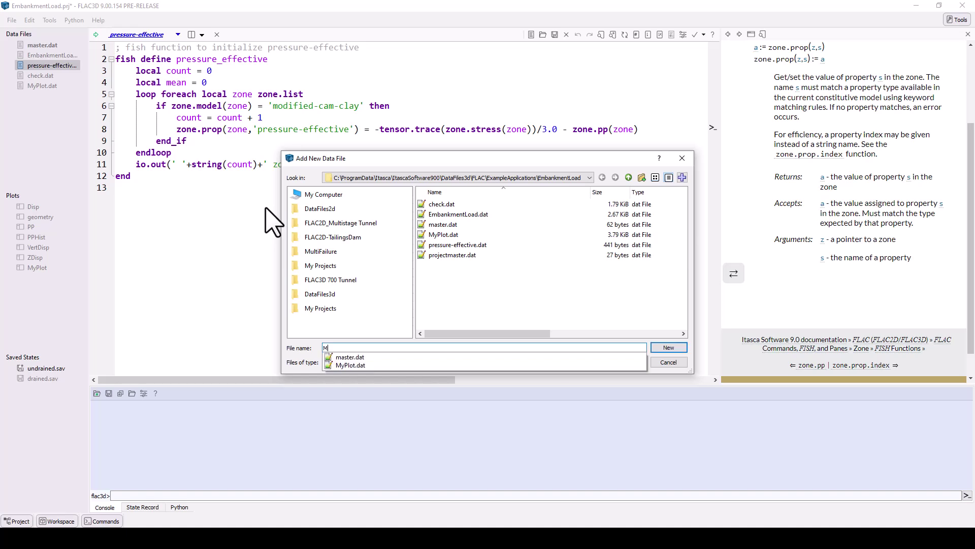
{"action": "type", "text": "yData"}
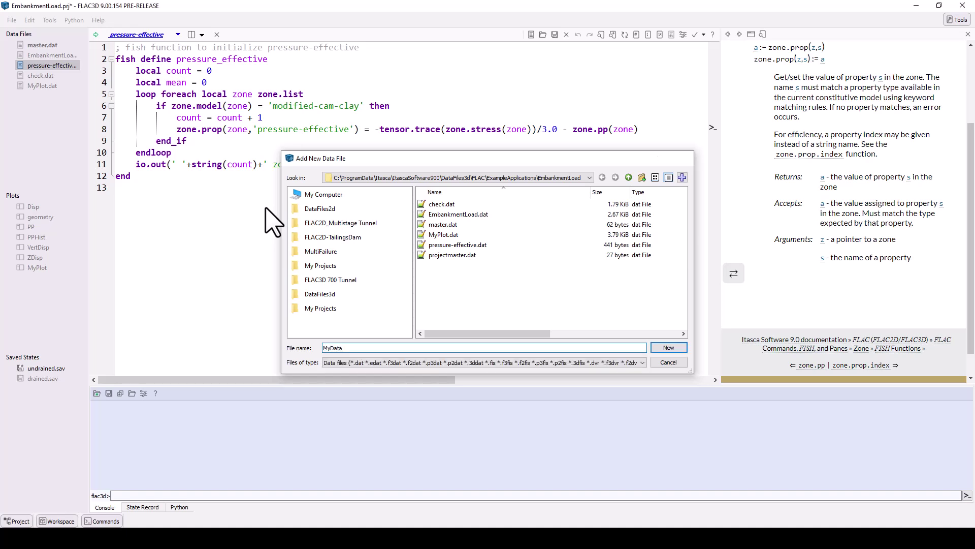
{"action": "key", "text": "Return"}
{"action": "type", "text": "zone"}
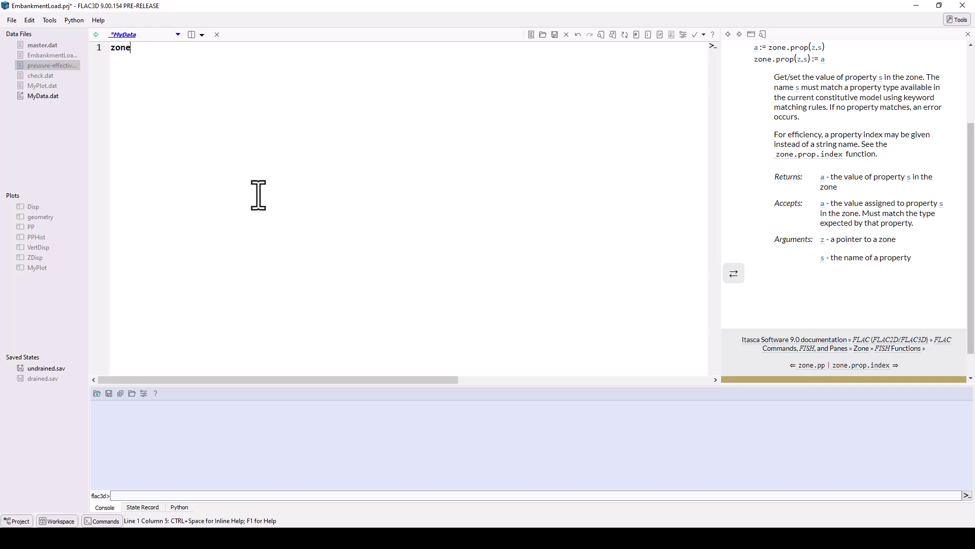
Complete line 1 as 'zone face apply velocity-x' using inline keyword help
{"action": "key", "text": "ctrl+space"}
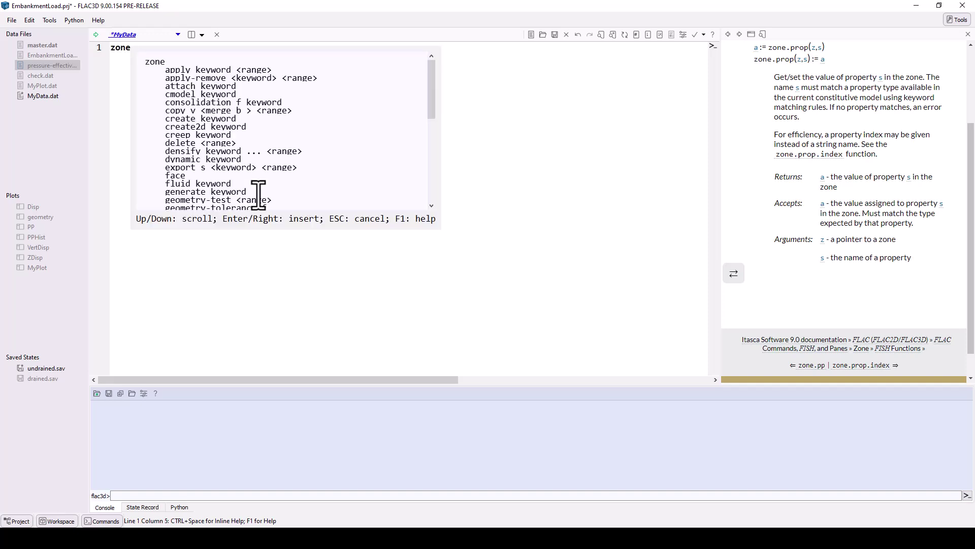
{"action": "double_click", "coordinate": [175, 176]}
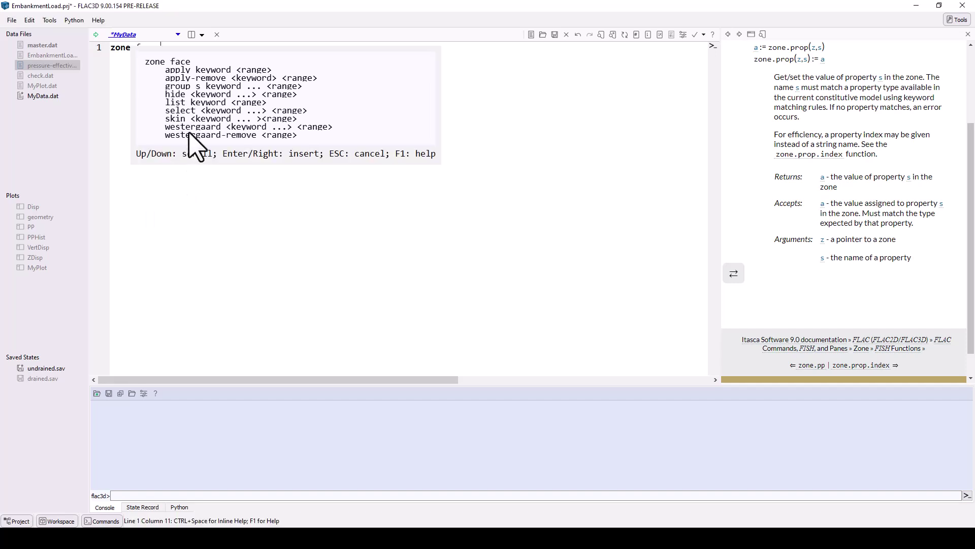
{"action": "double_click", "coordinate": [210, 71]}
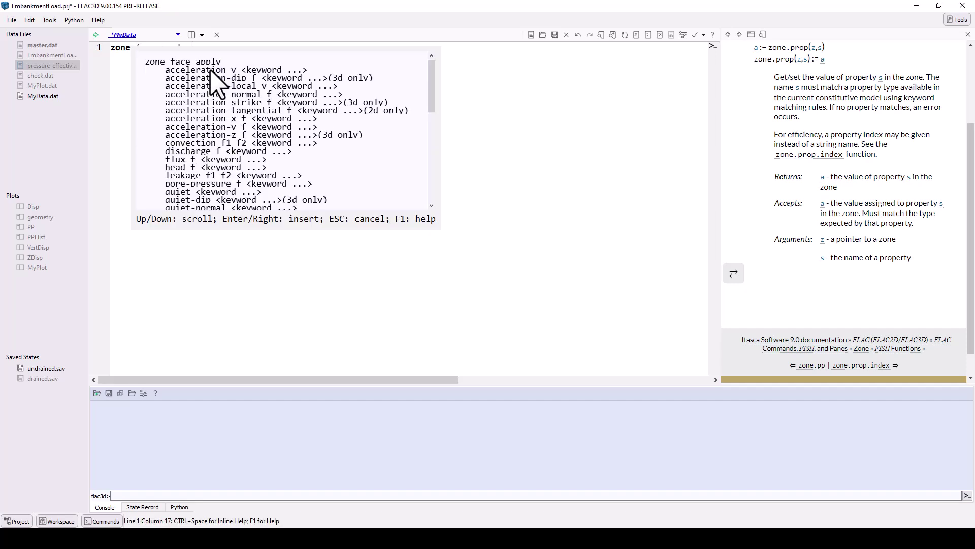
{"action": "scroll", "coordinate": [210, 114], "scroll_direction": "down", "scroll_amount": 2}
{"action": "scroll", "coordinate": [210, 134], "scroll_direction": "down", "scroll_amount": 2}
{"action": "scroll", "coordinate": [210, 138], "scroll_direction": "down", "scroll_amount": 2}
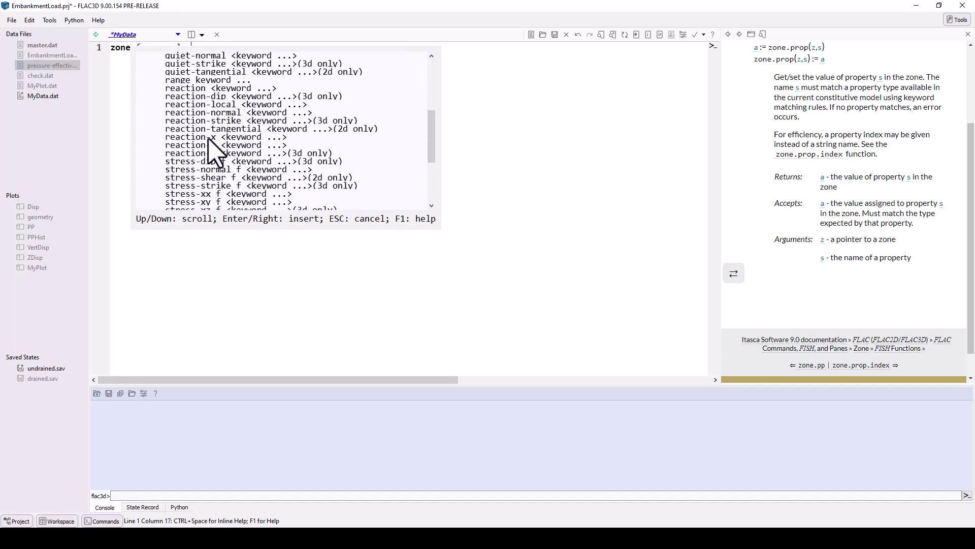
{"action": "scroll", "coordinate": [210, 145], "scroll_direction": "down", "scroll_amount": 2}
{"action": "scroll", "coordinate": [210, 159], "scroll_direction": "down", "scroll_amount": 2}
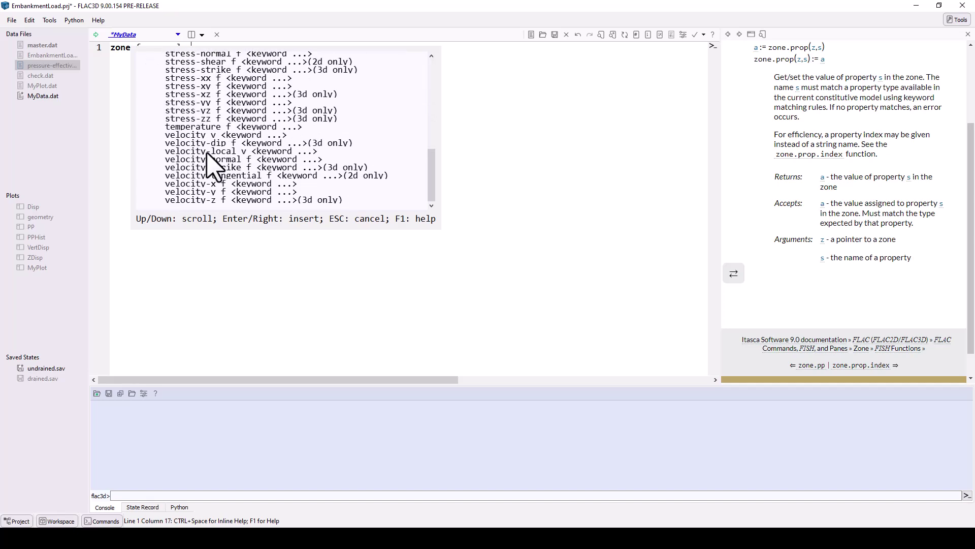
{"action": "double_click", "coordinate": [208, 186]}
{"action": "left_click", "coordinate": [491, 269]}
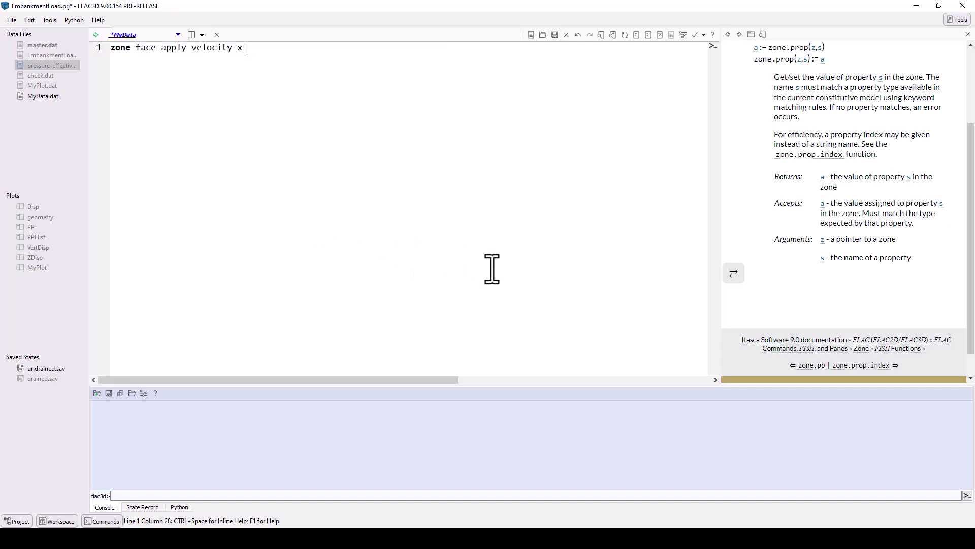
Insert the zone.prop(z,s) completion on line 3 of MyData.dat
{"action": "key", "text": "Return"}
{"action": "key", "text": "Return"}
{"action": "type", "text": "zone.pro"}
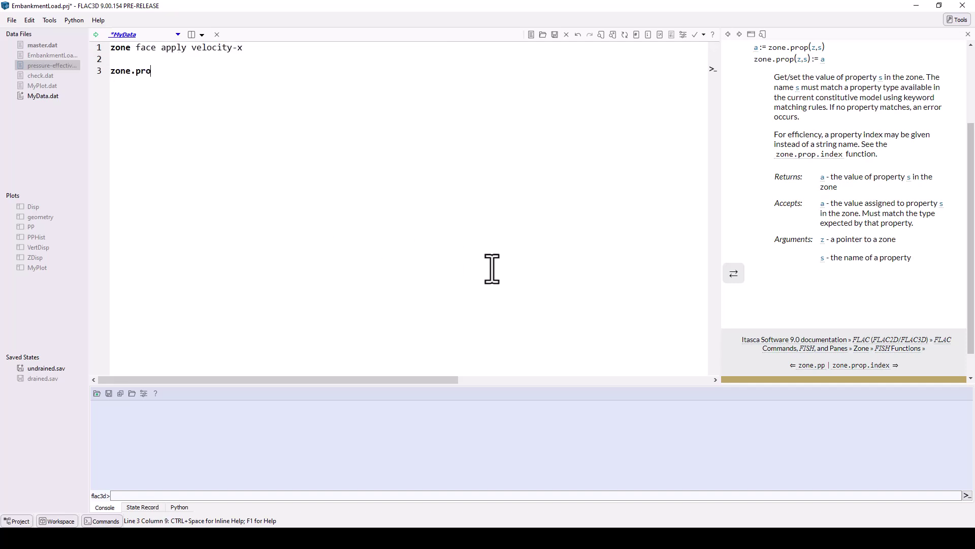
{"action": "type", "text": "p"}
{"action": "key", "text": "ctrl+space"}
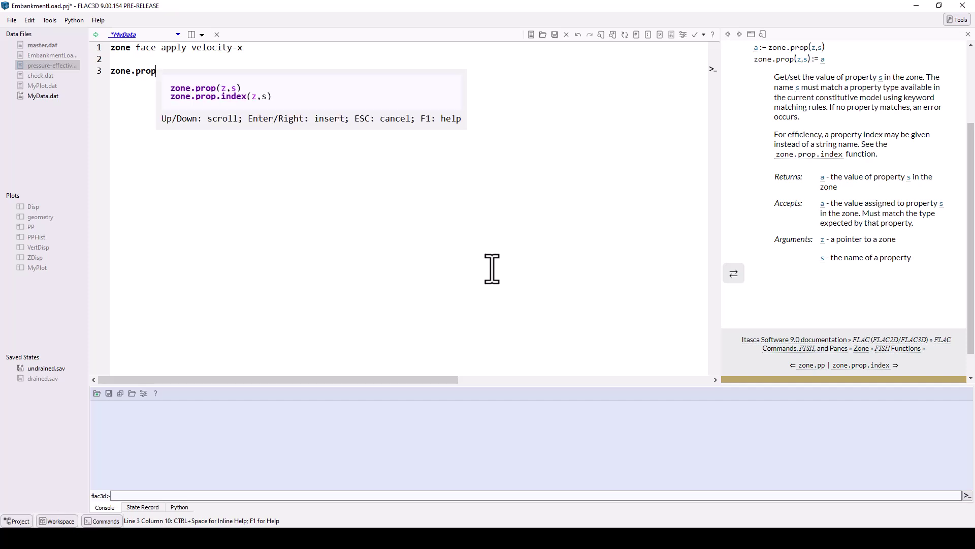
{"action": "left_click", "coordinate": [198, 90]}
{"action": "key", "text": "Escape"}
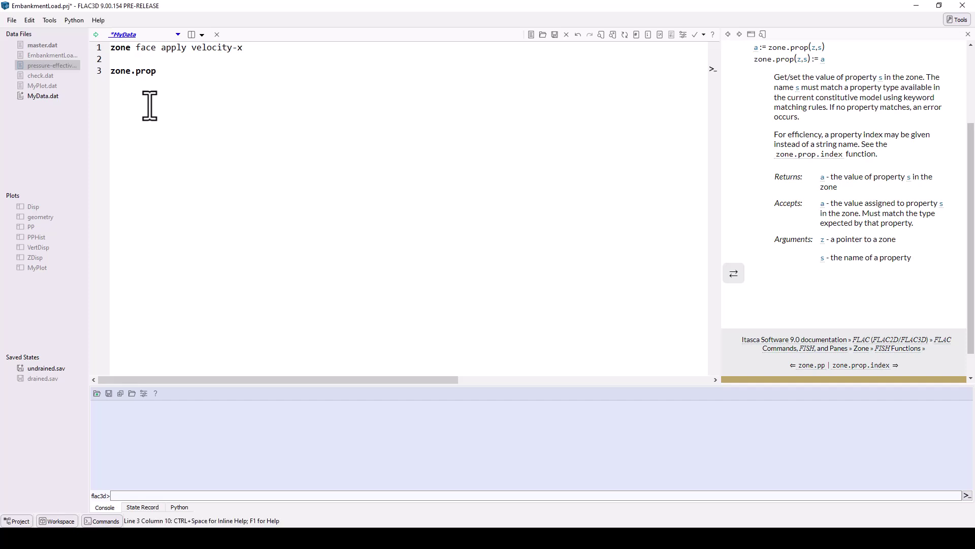
{"action": "left_click", "coordinate": [99, 21]}
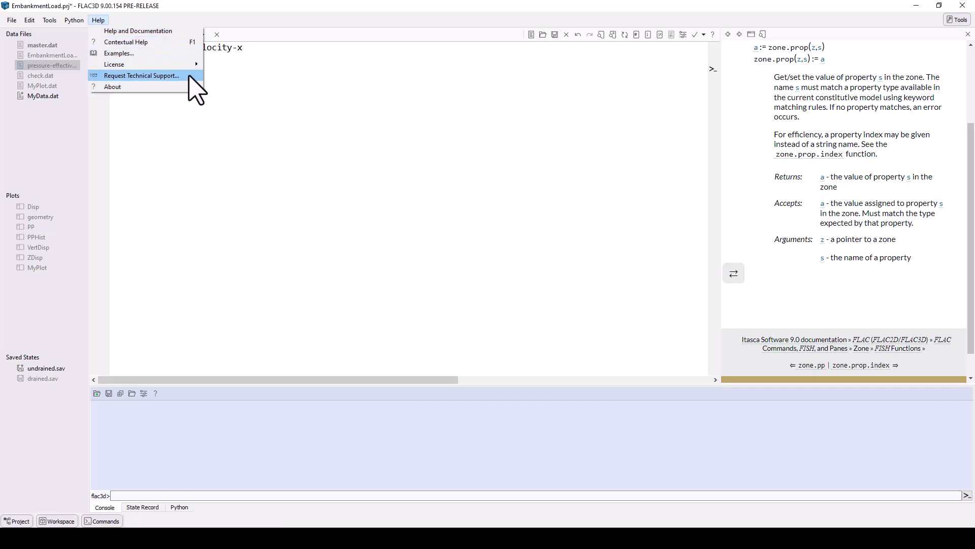
Close the Help menu without choosing an item, leaving line 3 as zone.prop
{"action": "key", "text": "Escape"}
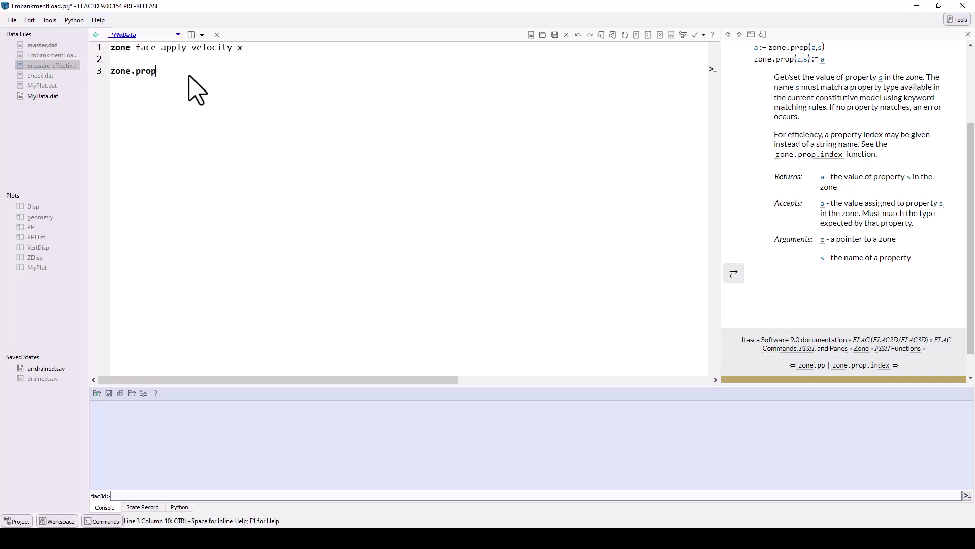